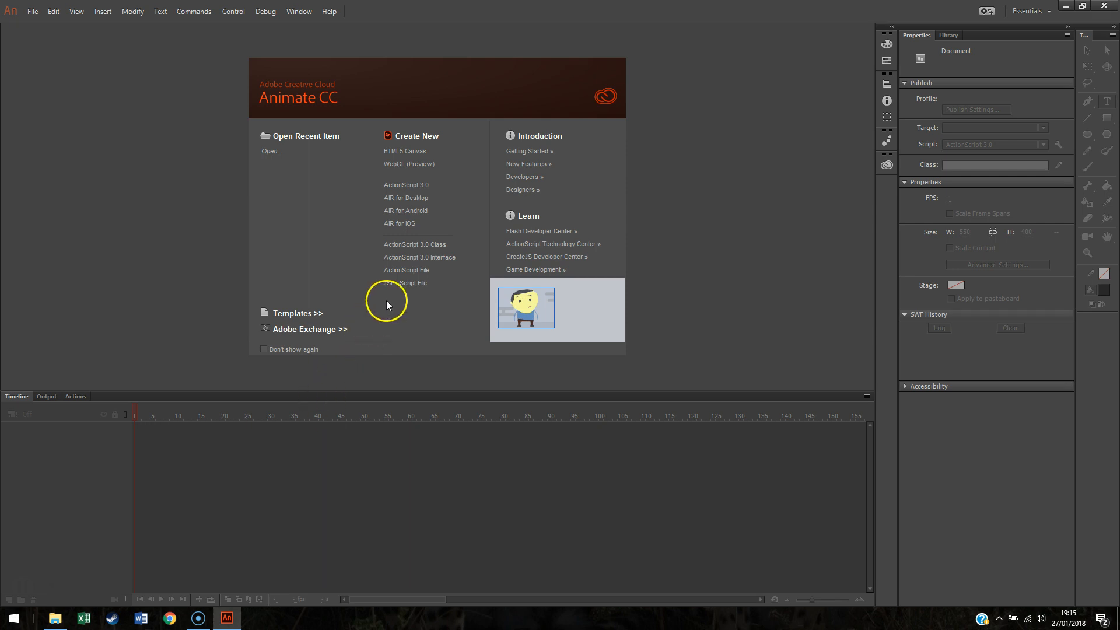
Step: Create a new ActionScript 3.0 document and open the Library panel
{"action": "left_click", "coordinate": [421, 189]}
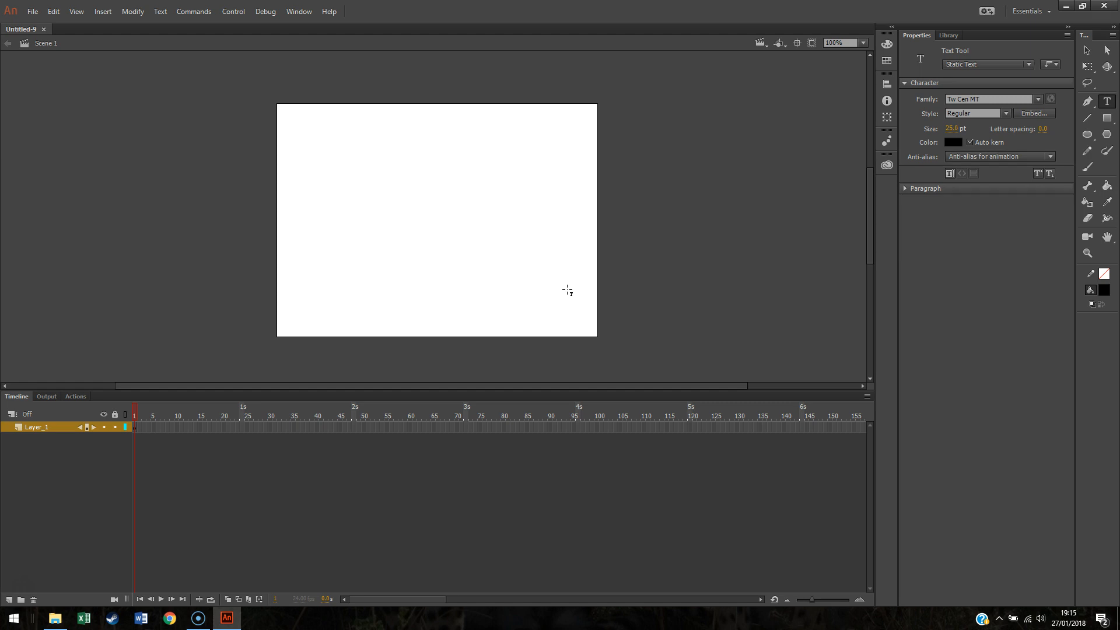
{"action": "left_click", "coordinate": [945, 34]}
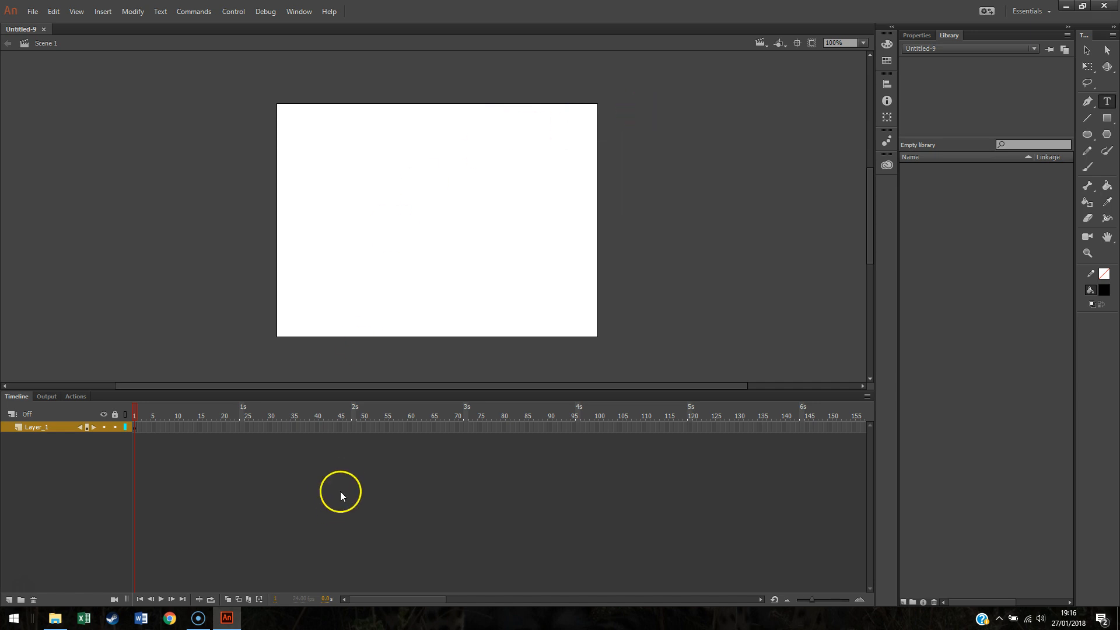
Step: Import trollface.jpg and smileyface.jpg into the library from the file explorer
{"action": "left_click", "coordinate": [55, 618]}
{"action": "left_click_drag", "start_coordinate": [323, 135], "coordinate": [995, 310]}
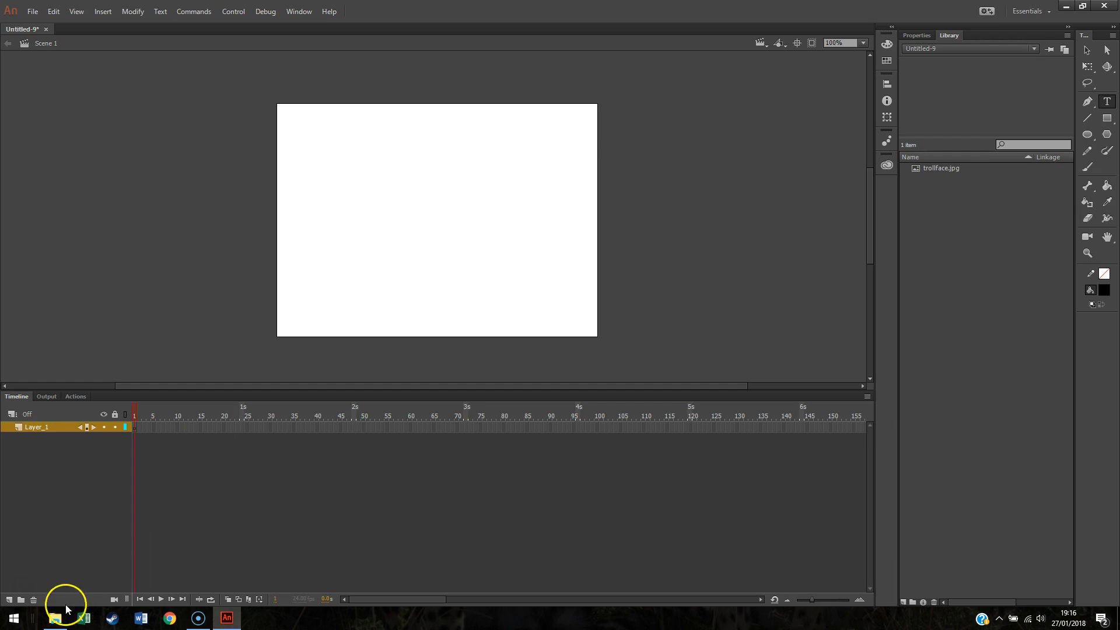
{"action": "left_click", "coordinate": [54, 619]}
{"action": "left_click_drag", "start_coordinate": [187, 171], "coordinate": [1034, 330]}
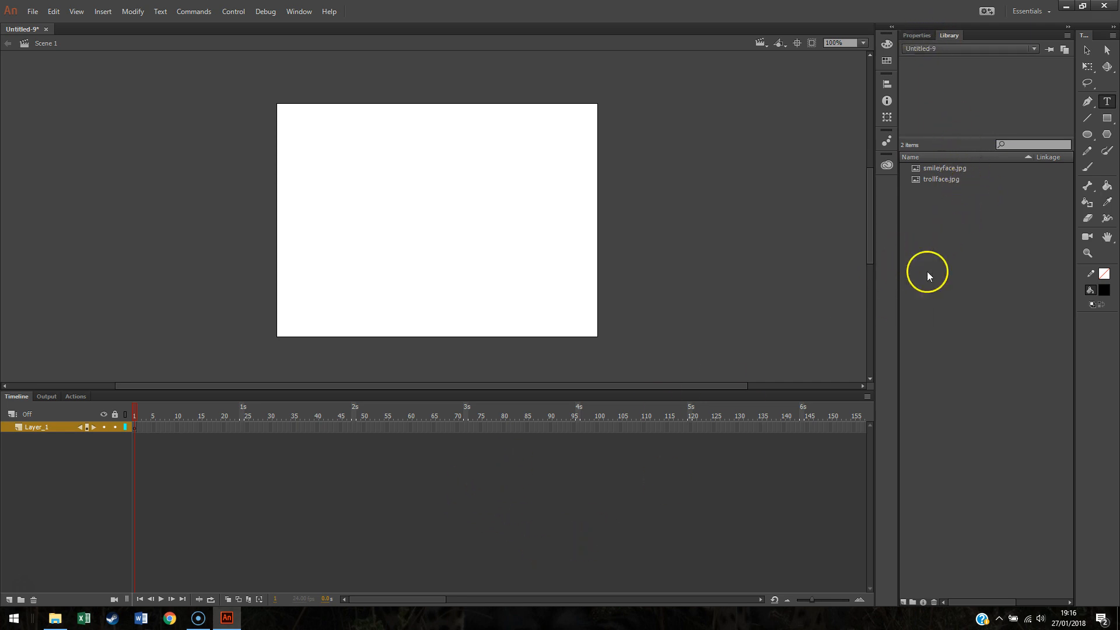
Step: Insert a keyframe at frame 60 and rename the layer as trollface
{"action": "right_click", "coordinate": [411, 427]}
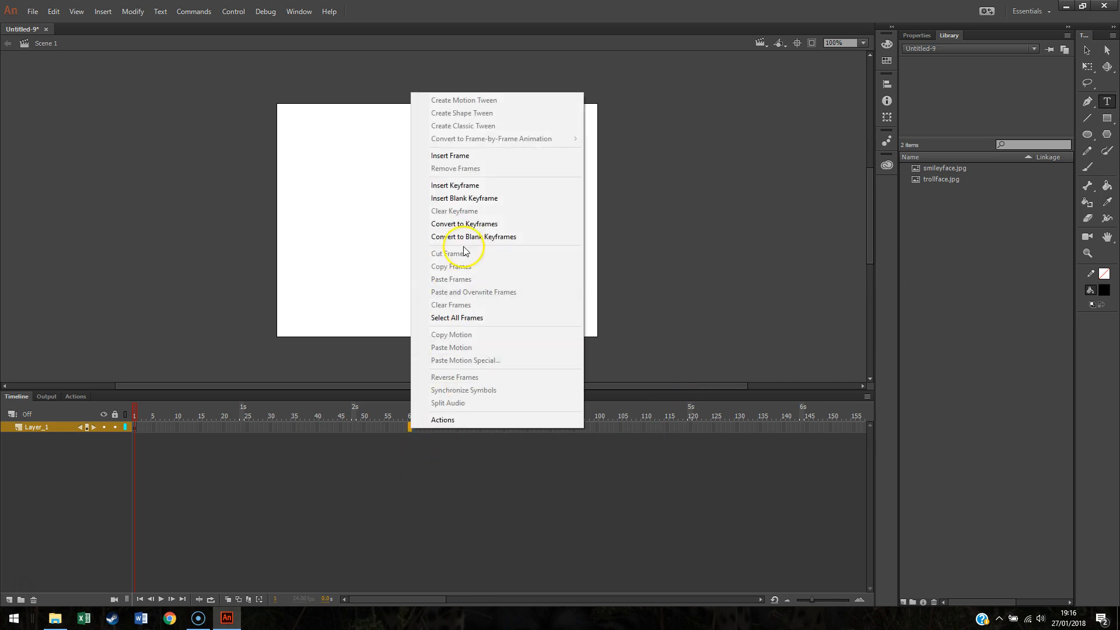
{"action": "left_click", "coordinate": [460, 185]}
{"action": "double_click", "coordinate": [42, 427]}
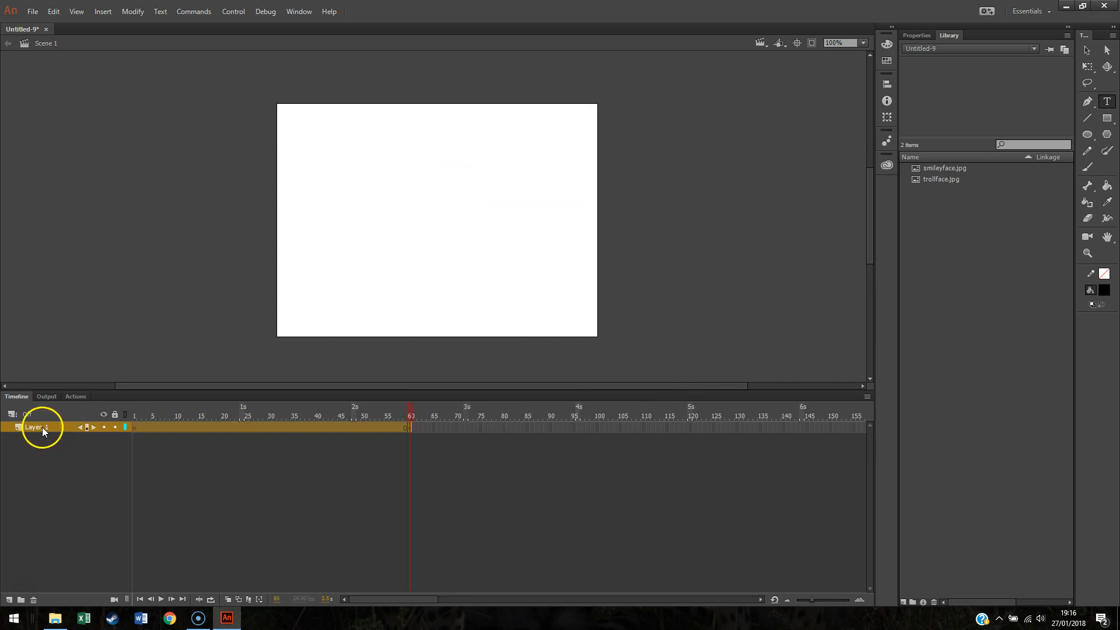
{"action": "type", "text": "trollface"}
{"action": "left_click", "coordinate": [153, 453]}
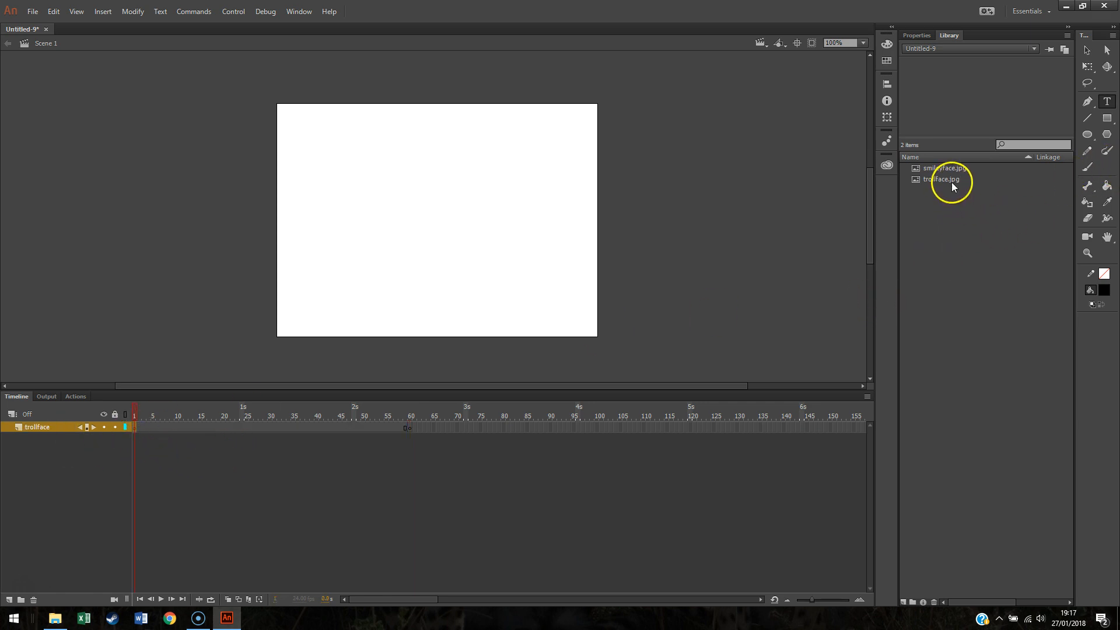
Step: Place trollface.jpg left of the stage and scale it down with the Free Transform tool
{"action": "left_click_drag", "start_coordinate": [955, 181], "coordinate": [218, 178]}
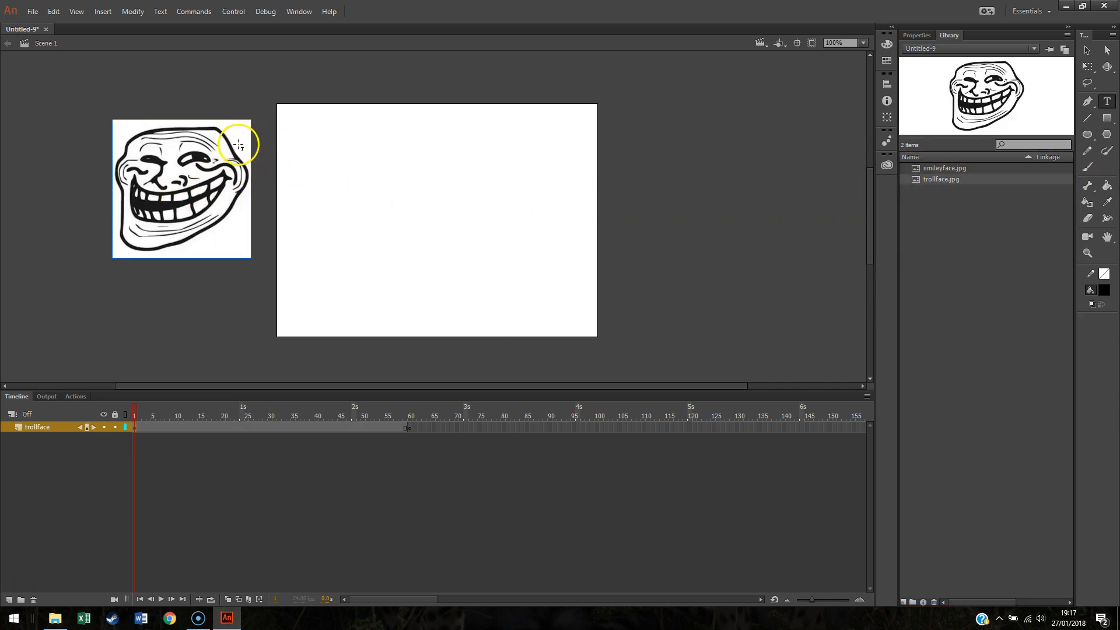
{"action": "left_click", "coordinate": [1091, 53]}
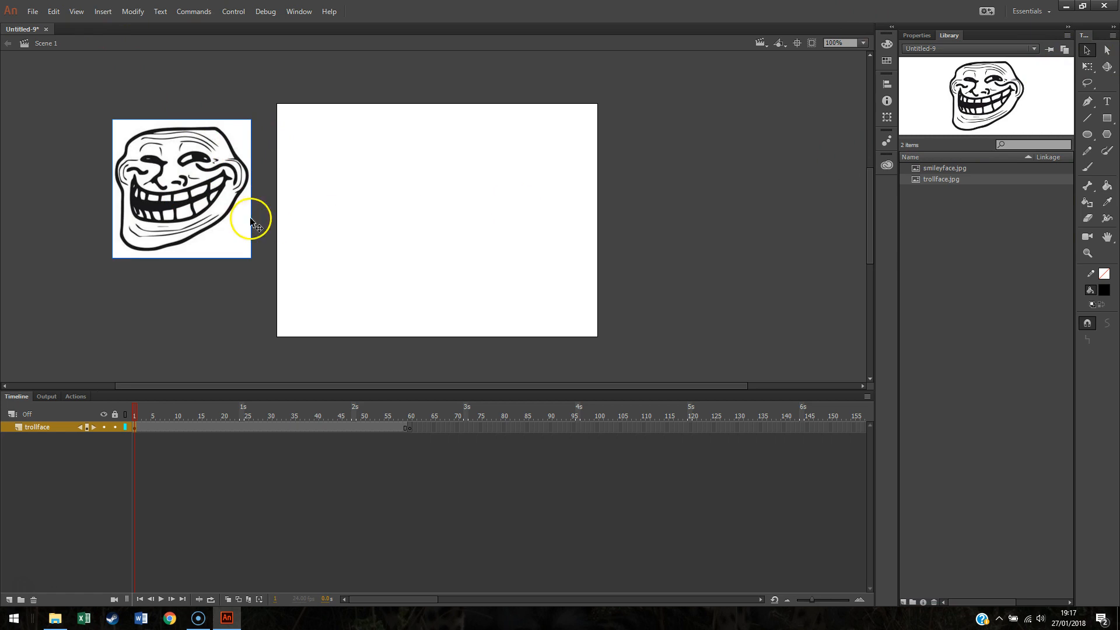
{"action": "left_click", "coordinate": [1087, 66]}
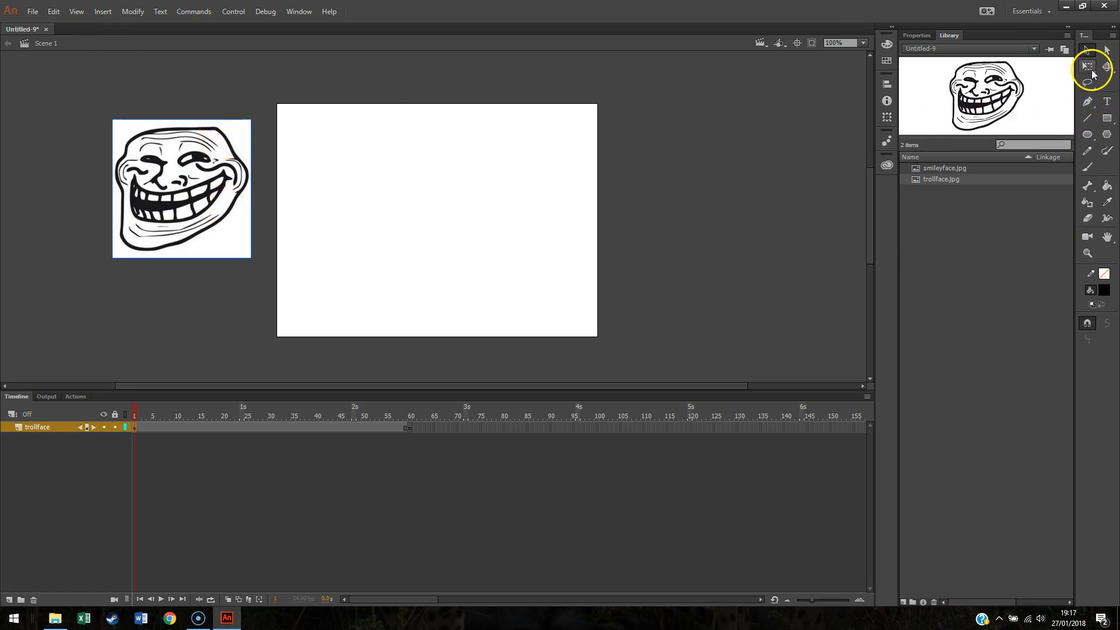
{"action": "left_click_drag", "start_coordinate": [251, 119], "coordinate": [224, 137]}
{"action": "left_click", "coordinate": [220, 292]}
Step: Create a motion tween on the trollface layer, converting the image to a symbol
{"action": "right_click", "coordinate": [139, 430]}
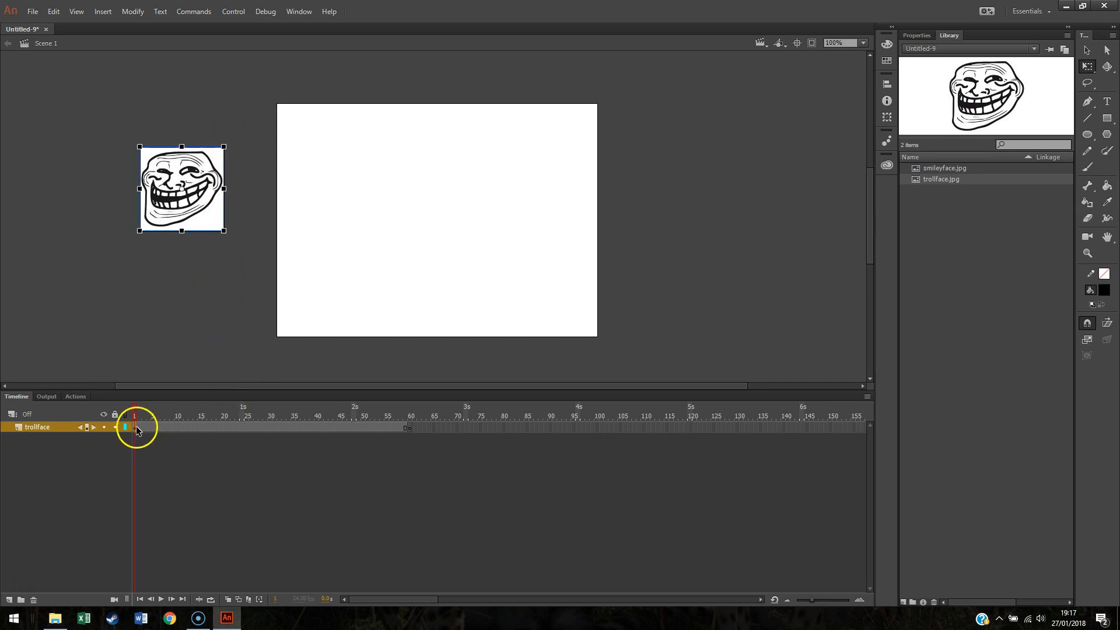
{"action": "left_click", "coordinate": [222, 98]}
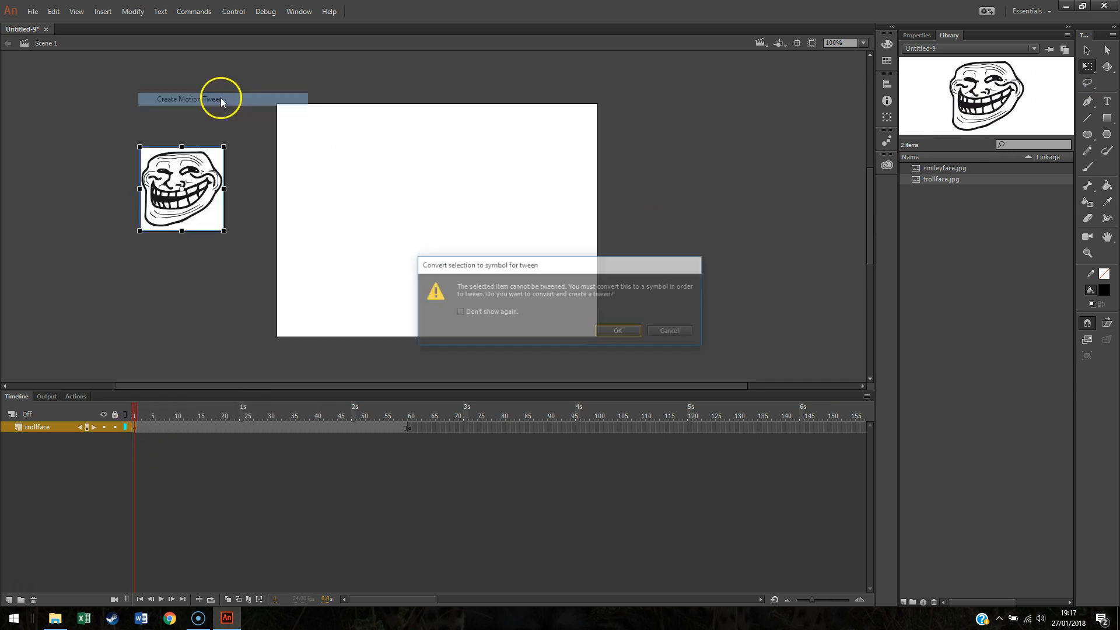
{"action": "left_click", "coordinate": [619, 331]}
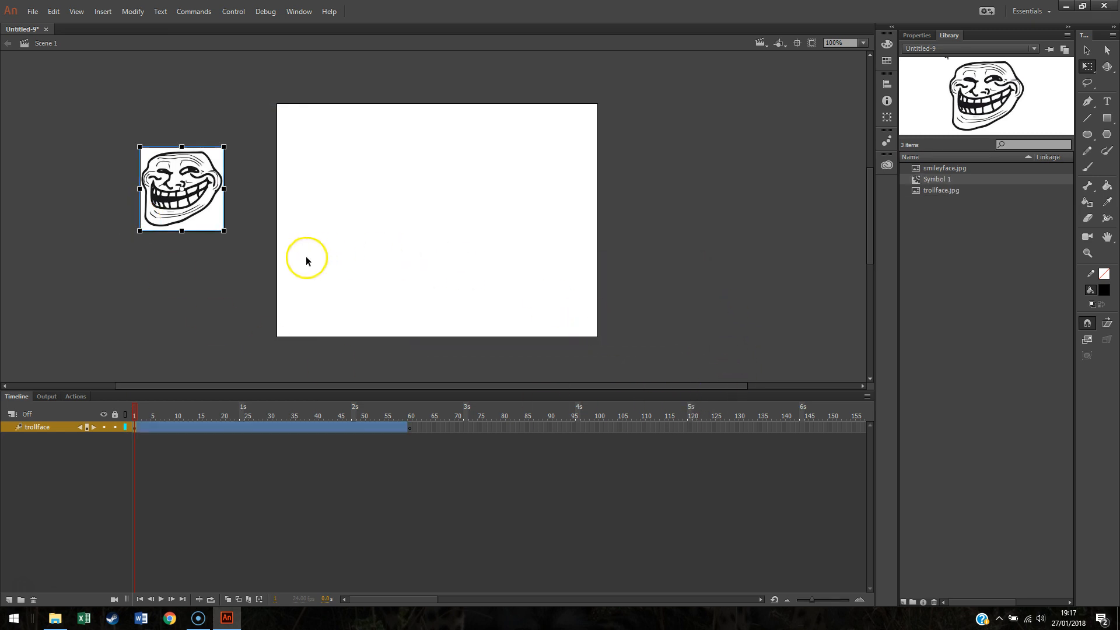
Step: At frame 60, move the trollface to the right of the stage to set the tween's end position
{"action": "left_click", "coordinate": [407, 430]}
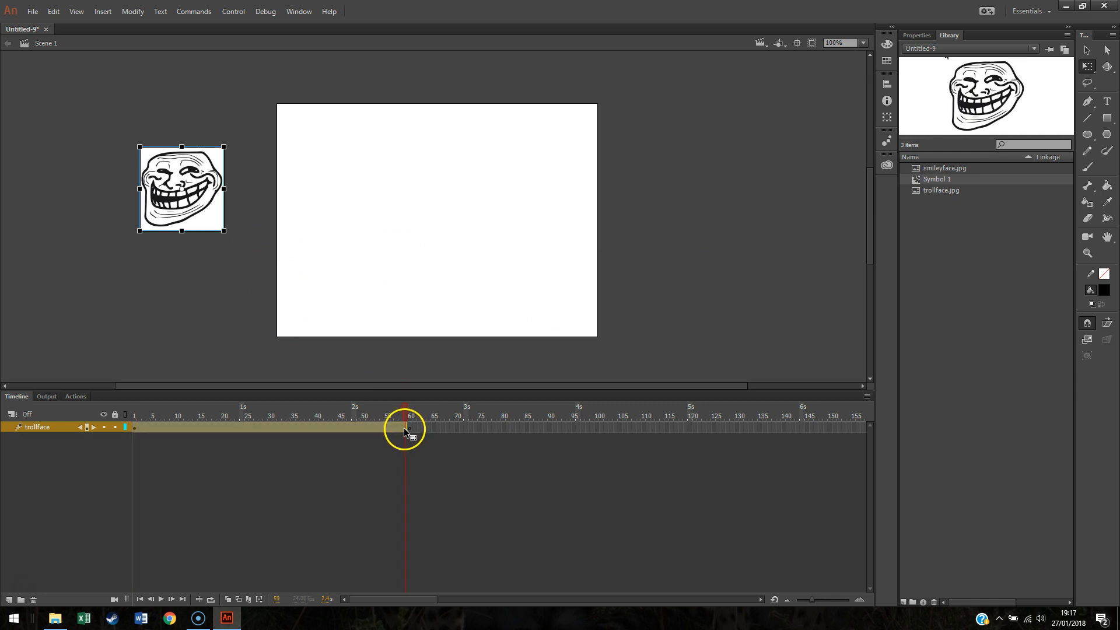
{"action": "left_click_drag", "start_coordinate": [210, 211], "coordinate": [726, 208]}
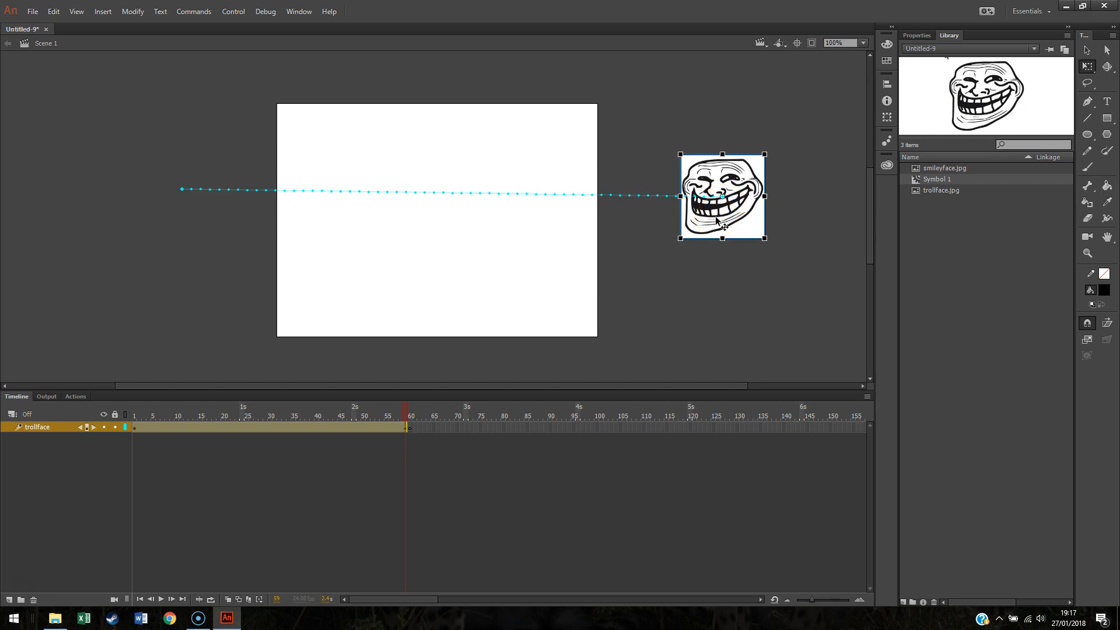
{"action": "left_click", "coordinate": [640, 249]}
{"action": "left_click", "coordinate": [630, 368]}
{"action": "left_click", "coordinate": [298, 136]}
Step: Test the movie and close the preview window
{"action": "left_click", "coordinate": [232, 12]}
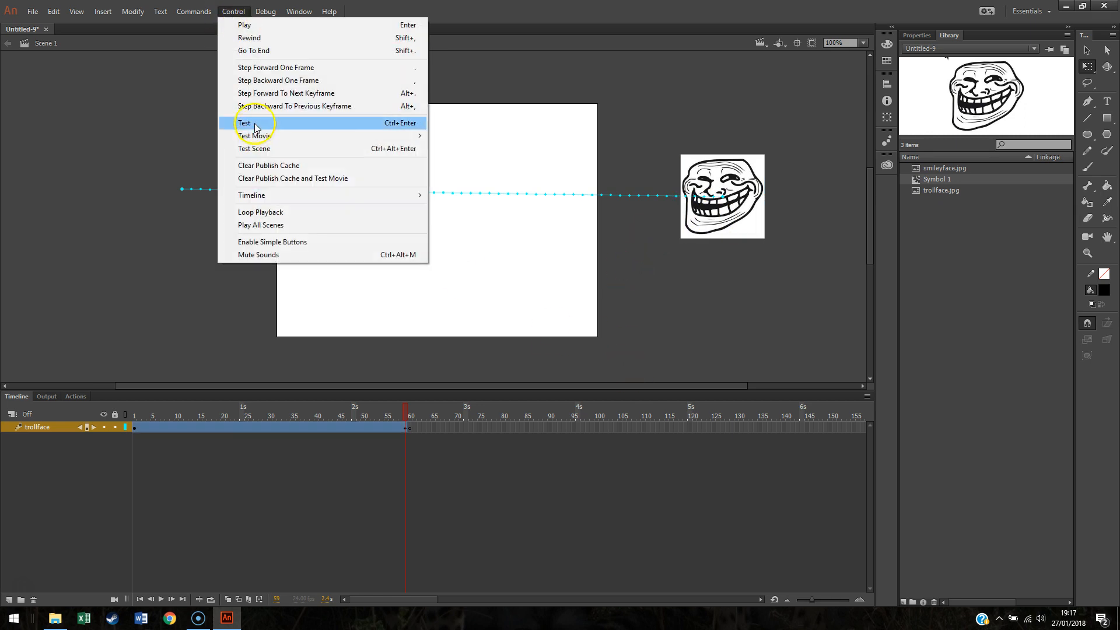
{"action": "left_click", "coordinate": [254, 123]}
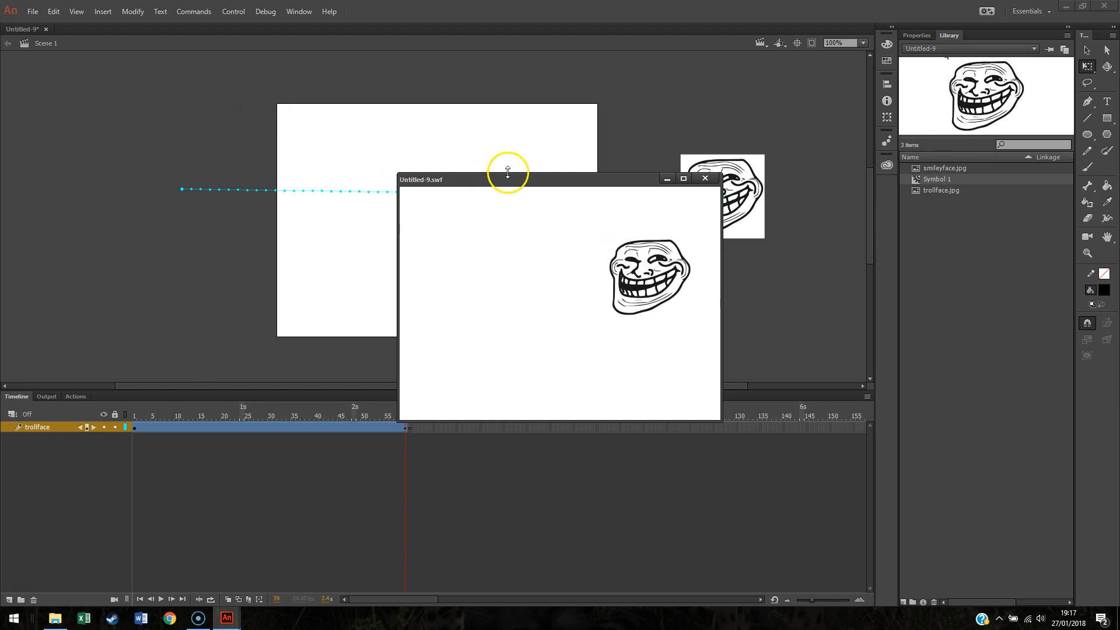
{"action": "left_click", "coordinate": [706, 179]}
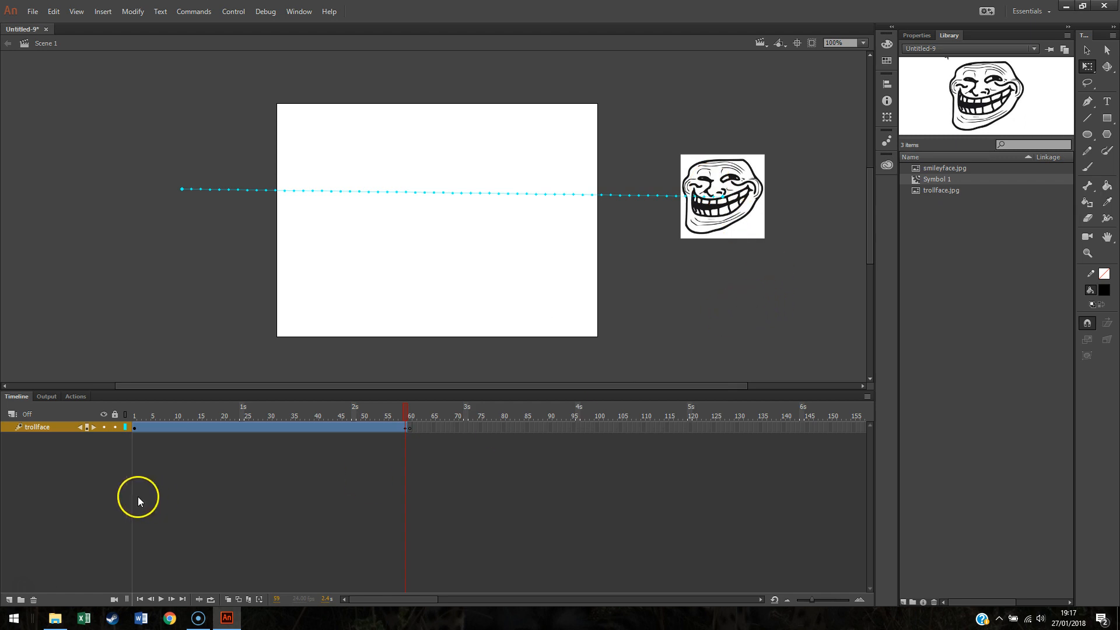
Step: Add a new layer and name it btn_vanish
{"action": "left_click", "coordinate": [9, 600]}
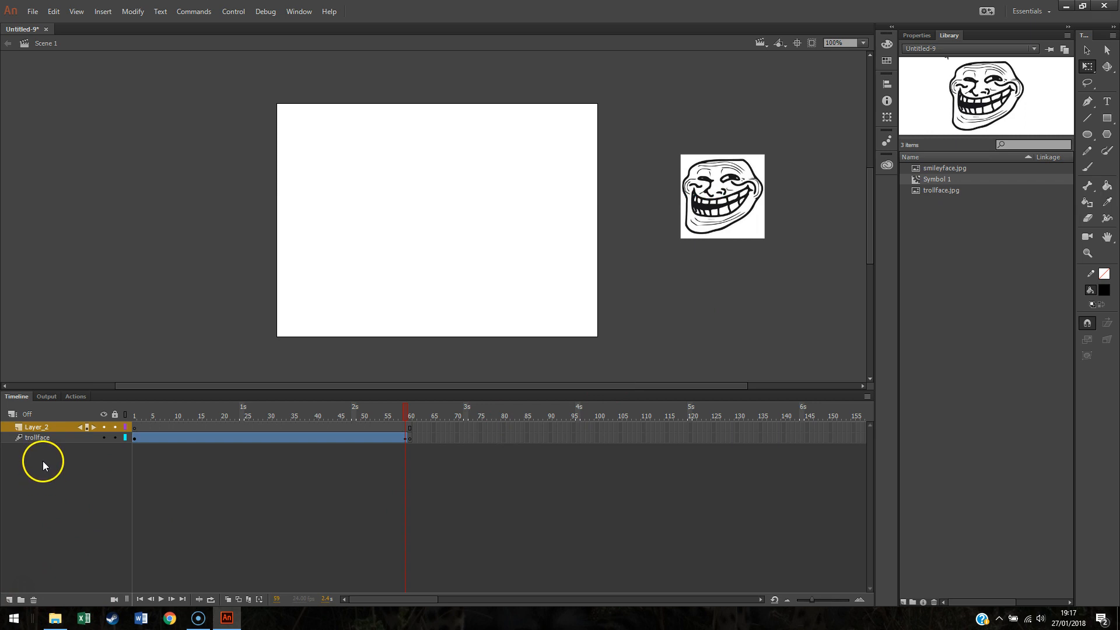
{"action": "double_click", "coordinate": [40, 427]}
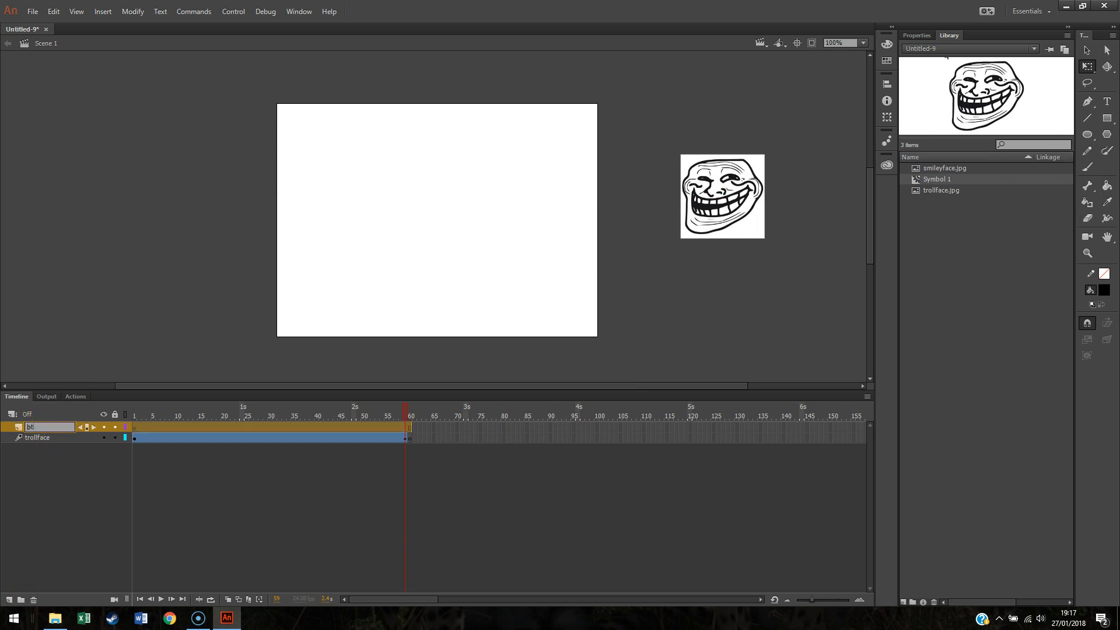
{"action": "type", "text": "btn_vanish"}
{"action": "left_click", "coordinate": [296, 520]}
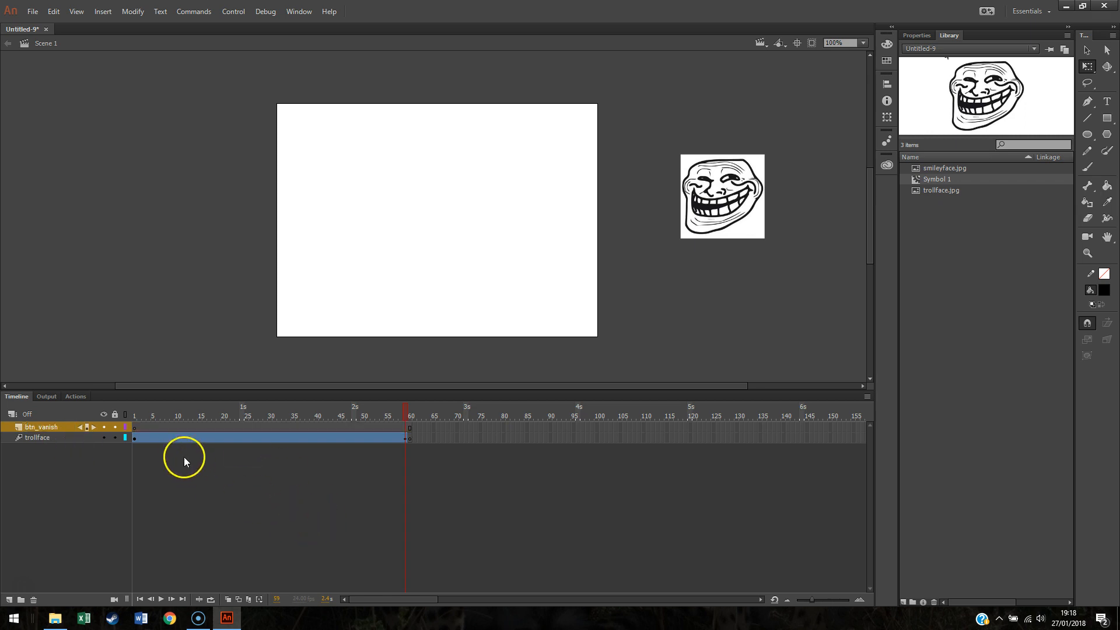
Step: On frame 1 of btn_vanish, draw a black rectangle near the stage's lower left corner
{"action": "left_click", "coordinate": [133, 416]}
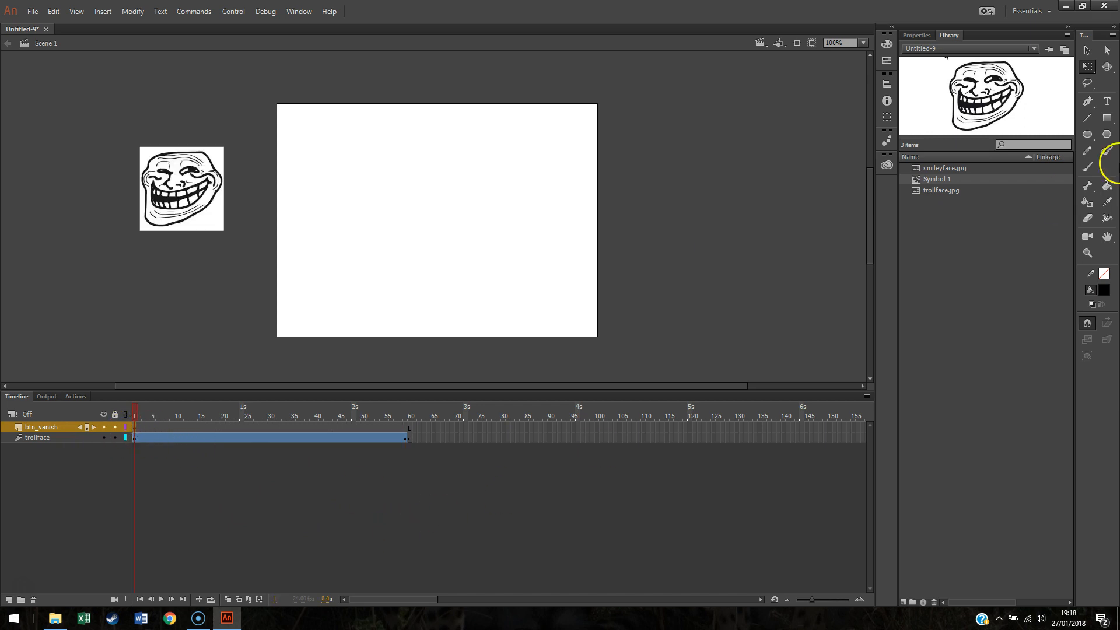
{"action": "left_click", "coordinate": [1107, 118]}
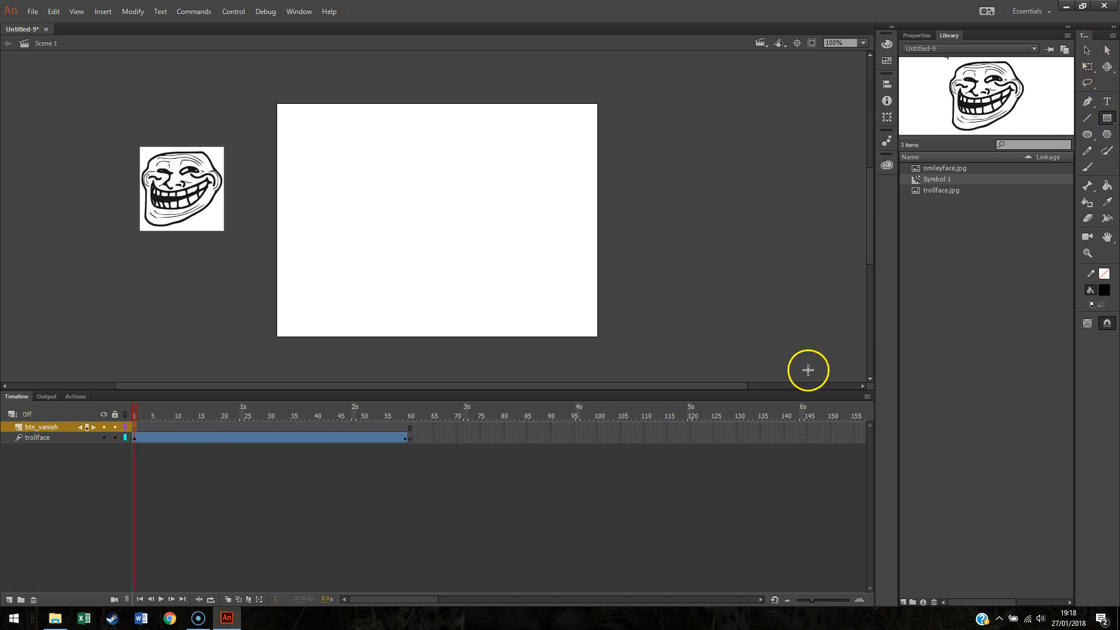
{"action": "left_click_drag", "start_coordinate": [293, 283], "coordinate": [410, 325]}
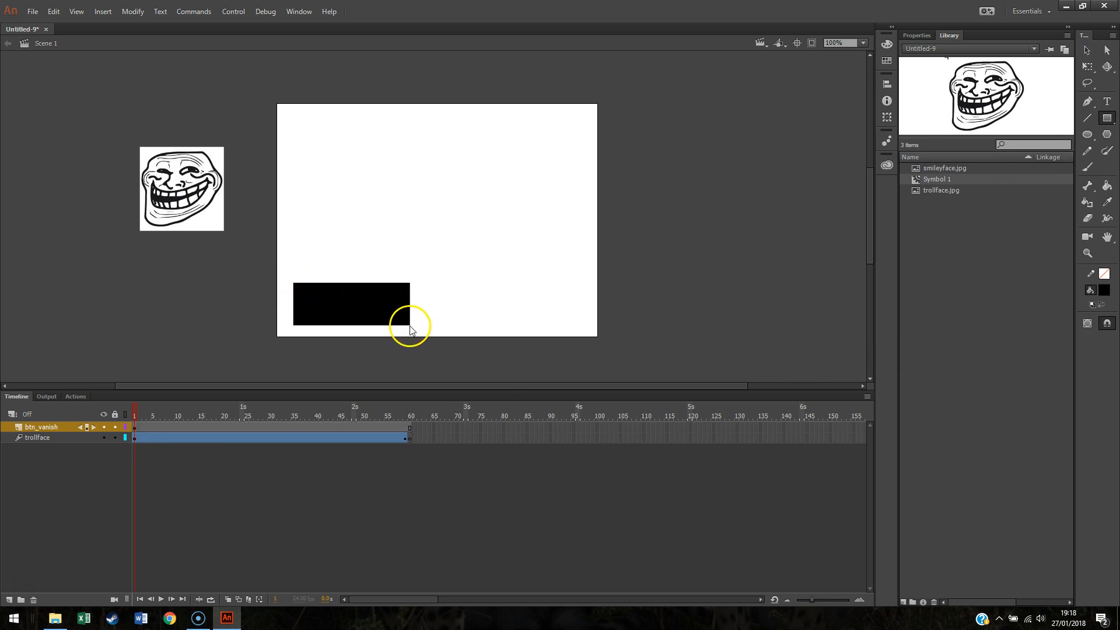
Step: Set the fill to white and write the label "Make it go away!" inside the rectangle
{"action": "left_click", "coordinate": [1107, 102]}
{"action": "left_click", "coordinate": [1107, 293]}
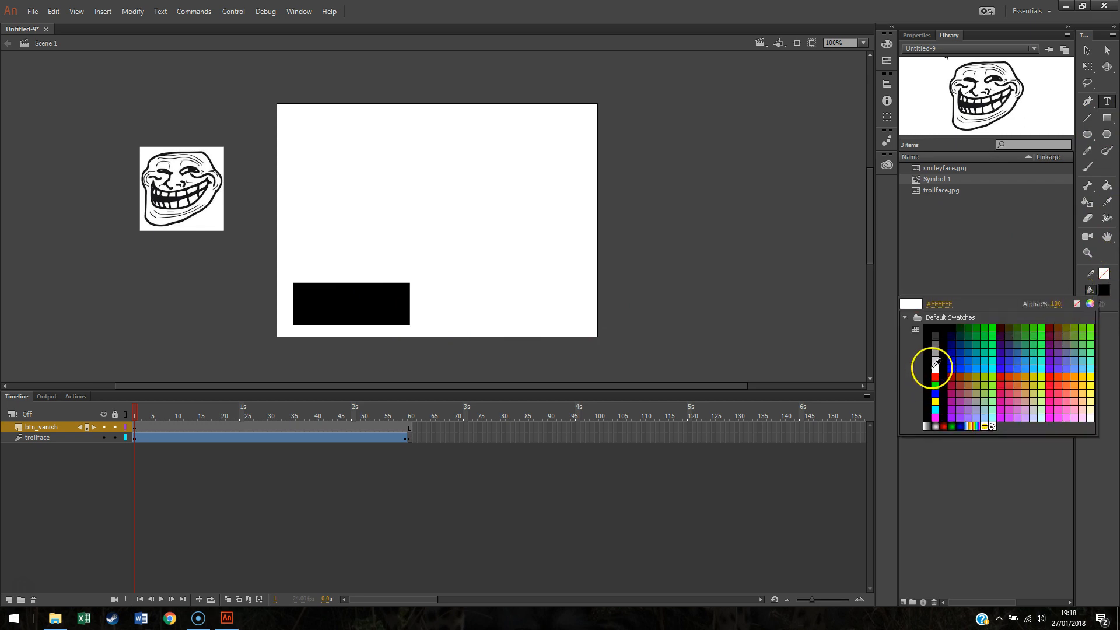
{"action": "left_click", "coordinate": [930, 367]}
{"action": "left_click_drag", "start_coordinate": [299, 286], "coordinate": [391, 334]}
{"action": "type", "text": "Maie it go"}
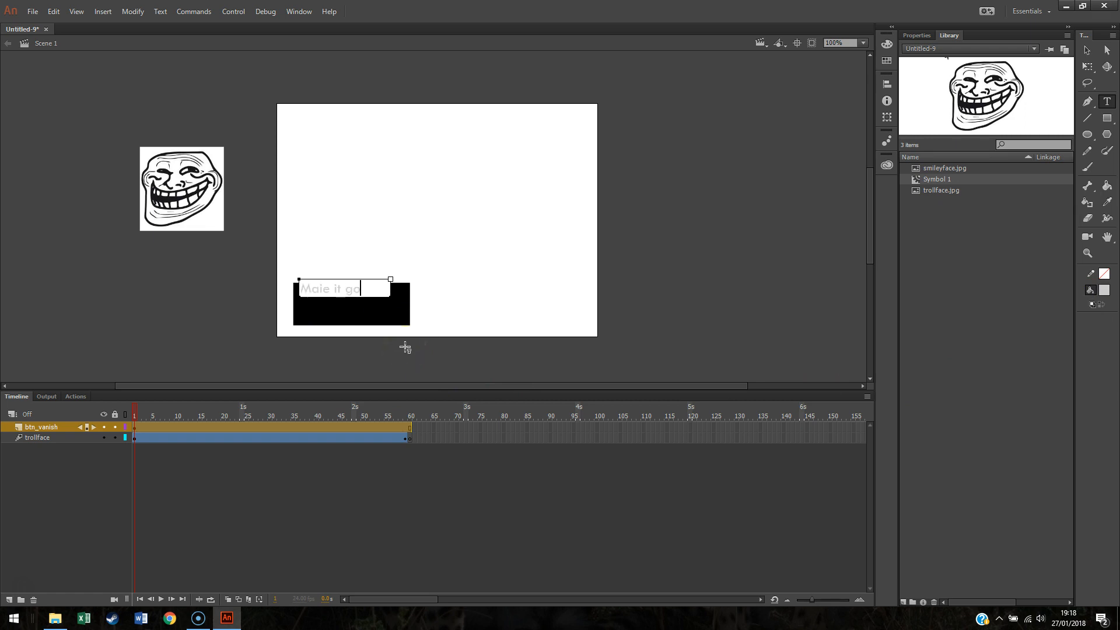
{"action": "type", "text": " awa"}
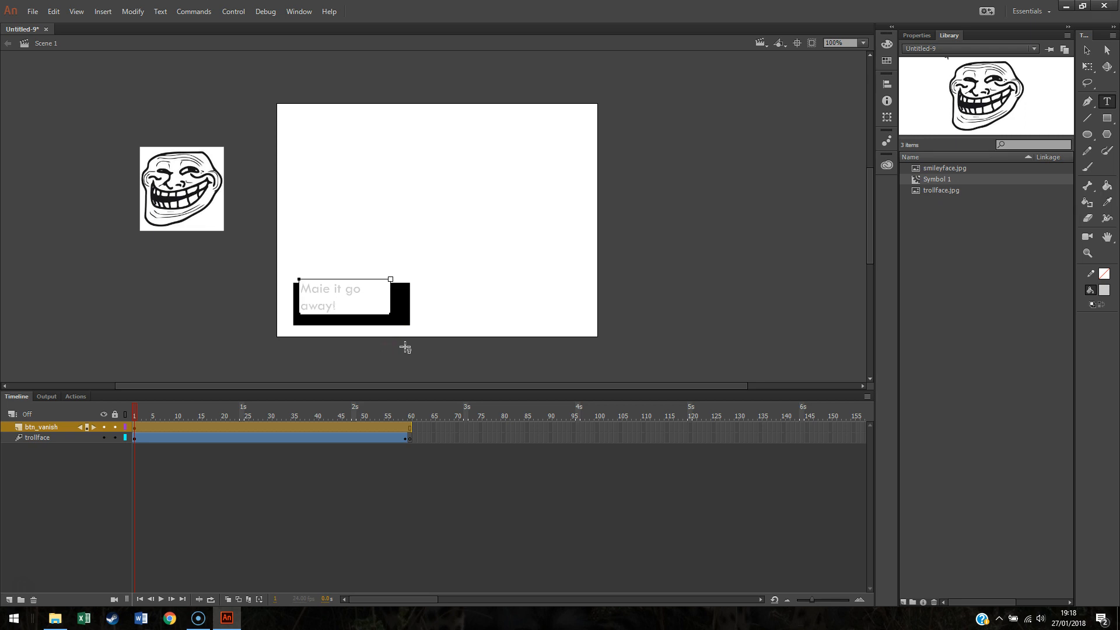
{"action": "type", "text": "y!"}
Step: Resize the text box and correct the spelling of "Make" in the label
{"action": "left_click", "coordinate": [1089, 53]}
{"action": "left_click_drag", "start_coordinate": [365, 305], "coordinate": [386, 333]}
{"action": "left_click", "coordinate": [1108, 101]}
{"action": "left_click", "coordinate": [325, 298]}
{"action": "left_click", "coordinate": [1088, 50]}
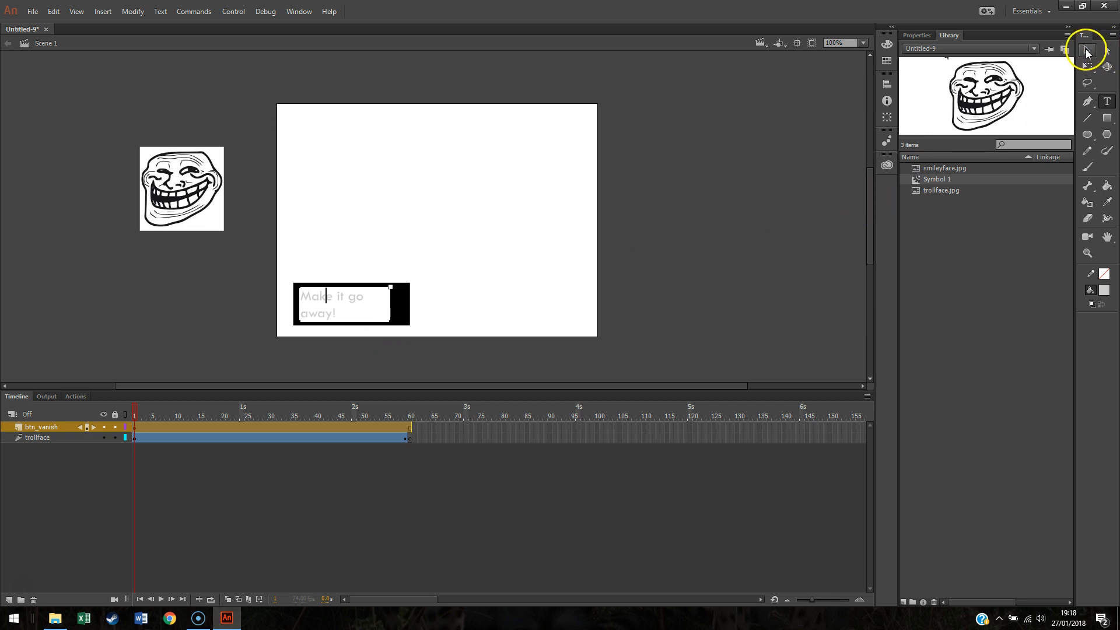
{"action": "left_click", "coordinate": [693, 242]}
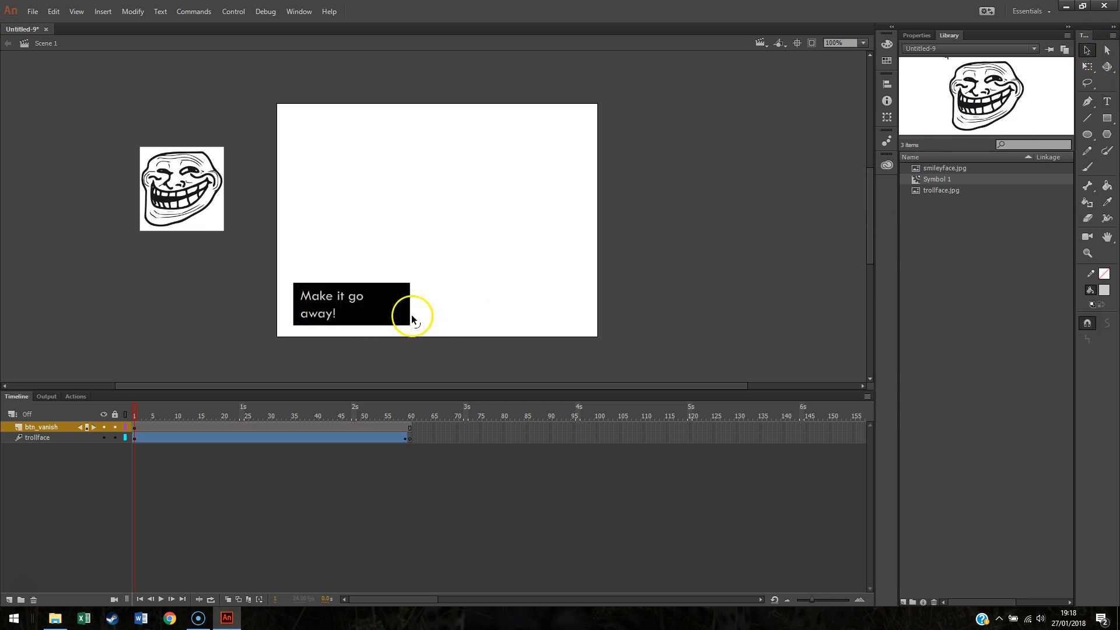
Step: Select the rectangle and label together and nudge the button slightly upward
{"action": "mouse_move", "coordinate": [399, 313]}
{"action": "left_mouse_down"}
{"action": "mouse_move", "coordinate": [425, 256]}
{"action": "mouse_move", "coordinate": [394, 320]}
{"action": "mouse_move", "coordinate": [277, 272]}
{"action": "left_mouse_up"}
{"action": "left_click", "coordinate": [464, 314]}
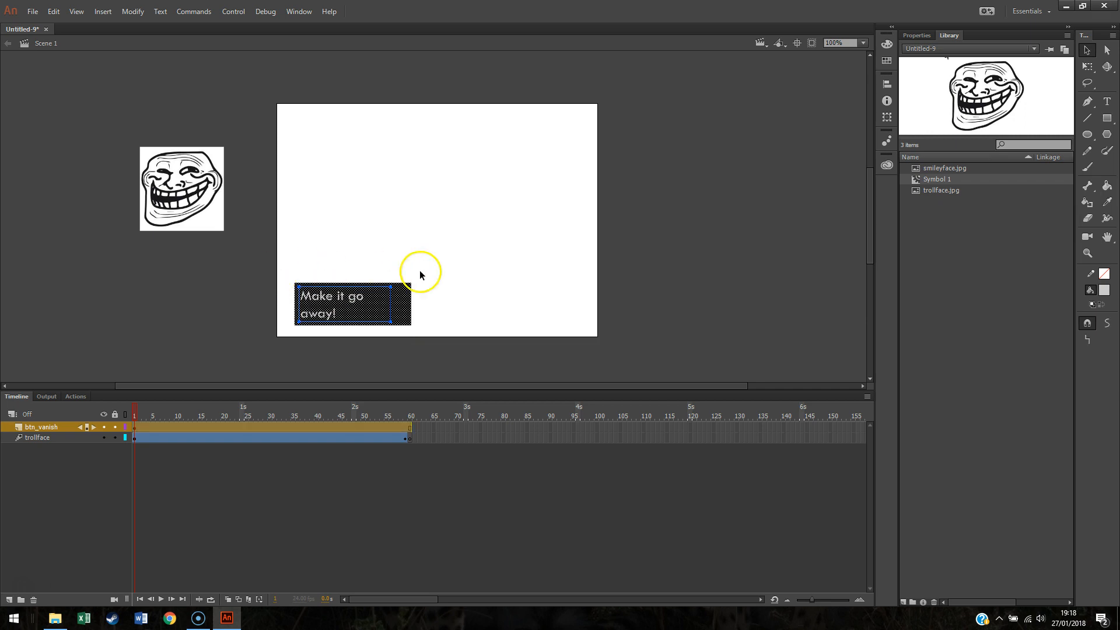
{"action": "left_click", "coordinate": [491, 273]}
{"action": "mouse_move", "coordinate": [395, 310]}
{"action": "left_mouse_down"}
{"action": "mouse_move", "coordinate": [404, 287]}
{"action": "mouse_move", "coordinate": [393, 313]}
{"action": "left_mouse_up"}
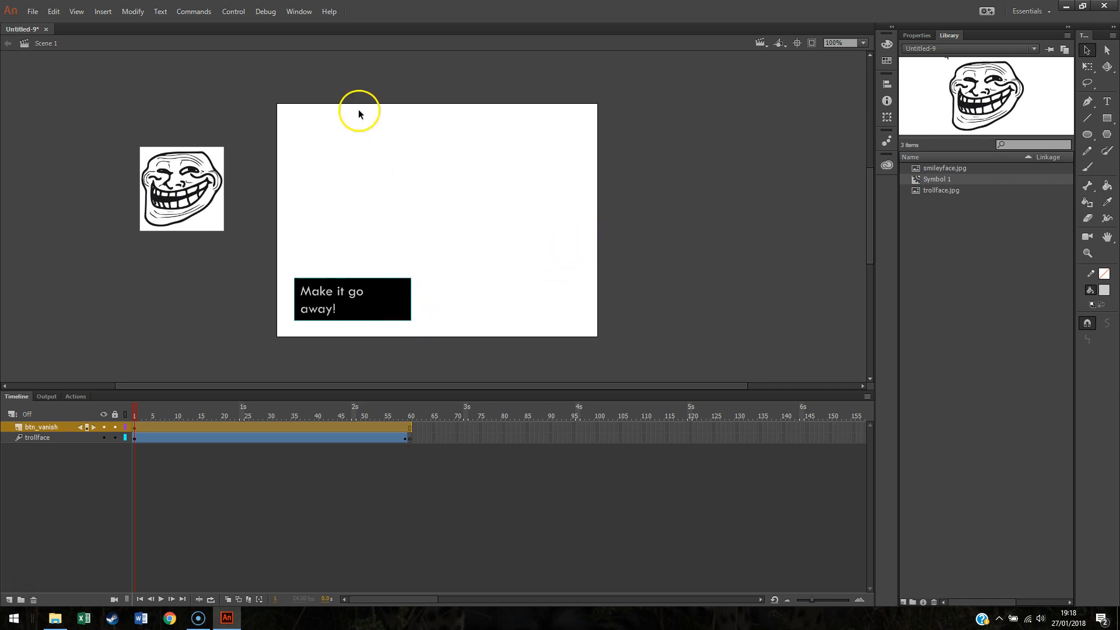
Step: Test the movie again and close the preview window
{"action": "left_click", "coordinate": [233, 11]}
{"action": "left_click", "coordinate": [268, 124]}
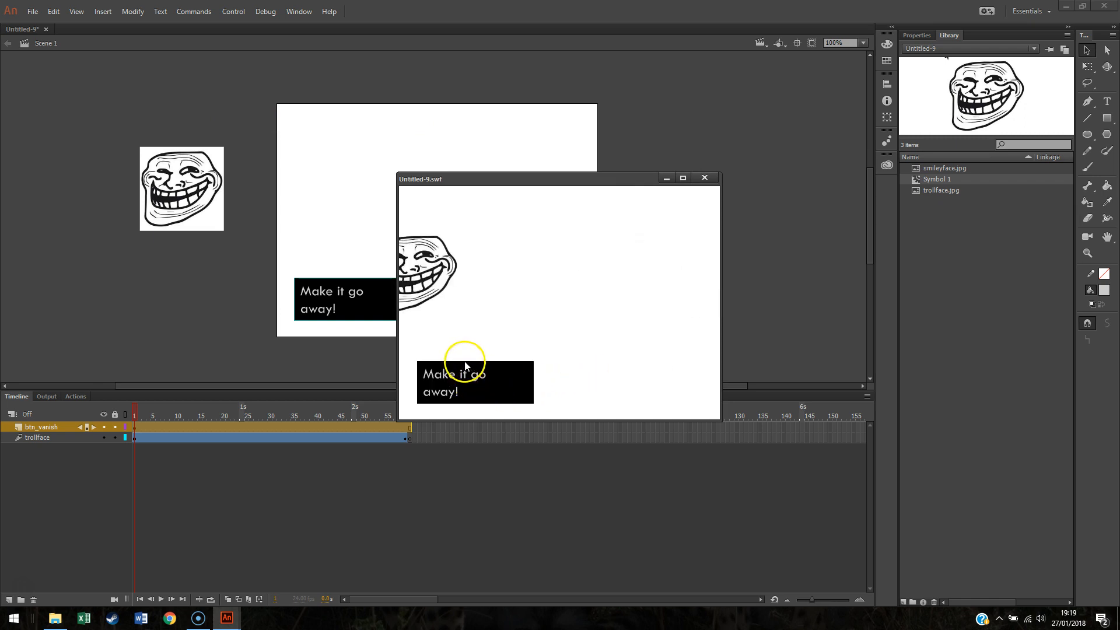
{"action": "left_click", "coordinate": [709, 178]}
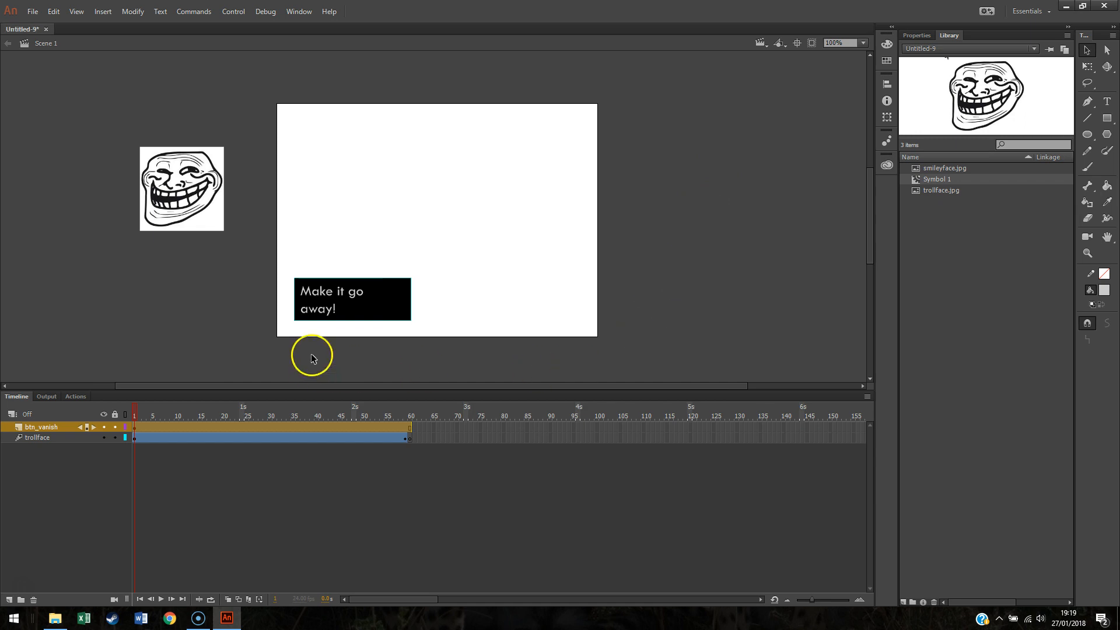
Step: Convert the rectangle and label into a Button symbol named vanish_btn
{"action": "right_click", "coordinate": [371, 286]}
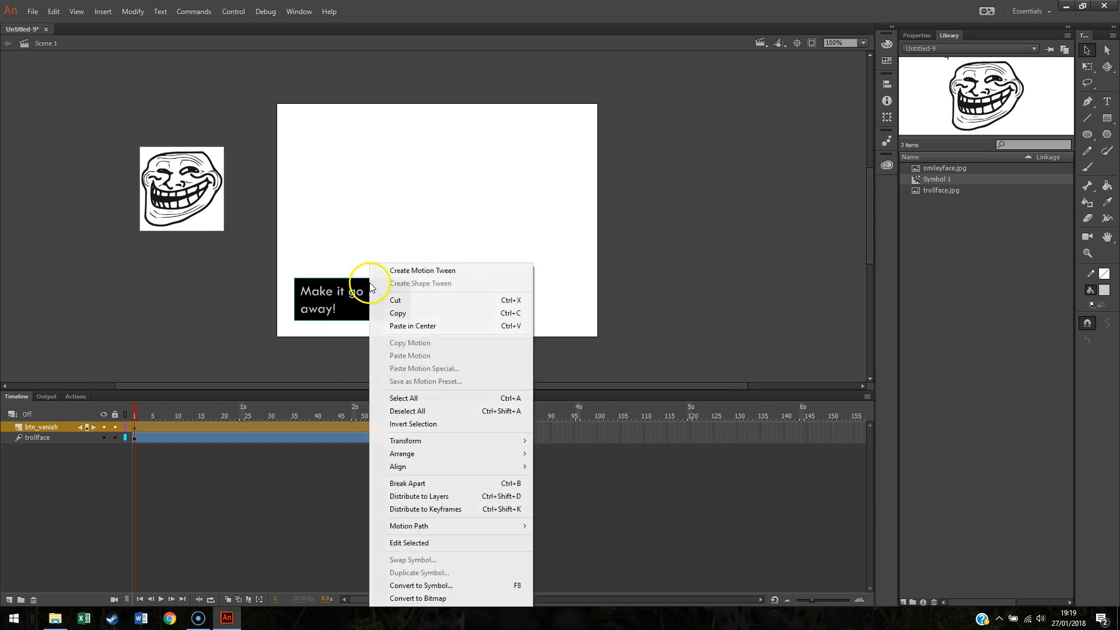
{"action": "left_click", "coordinate": [418, 586]}
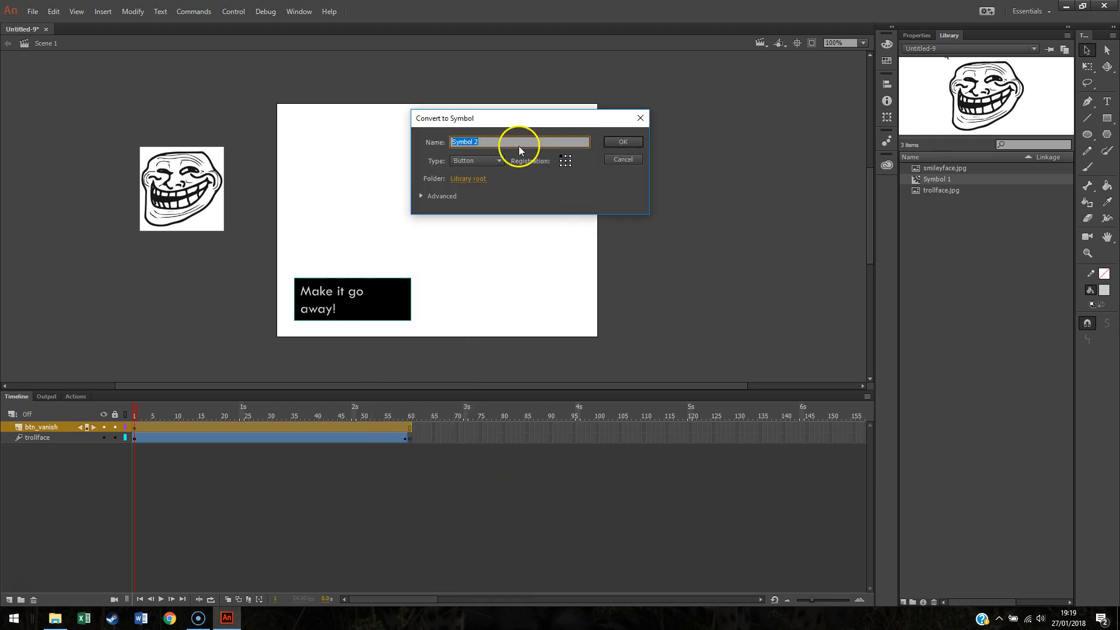
{"action": "left_click", "coordinate": [499, 159]}
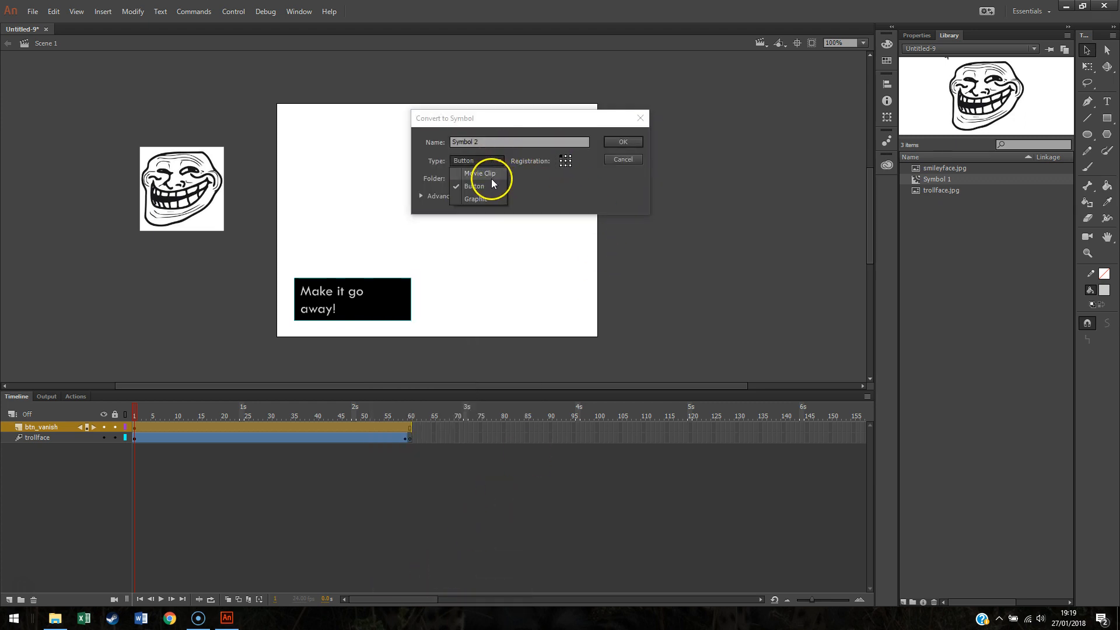
{"action": "left_click", "coordinate": [487, 186]}
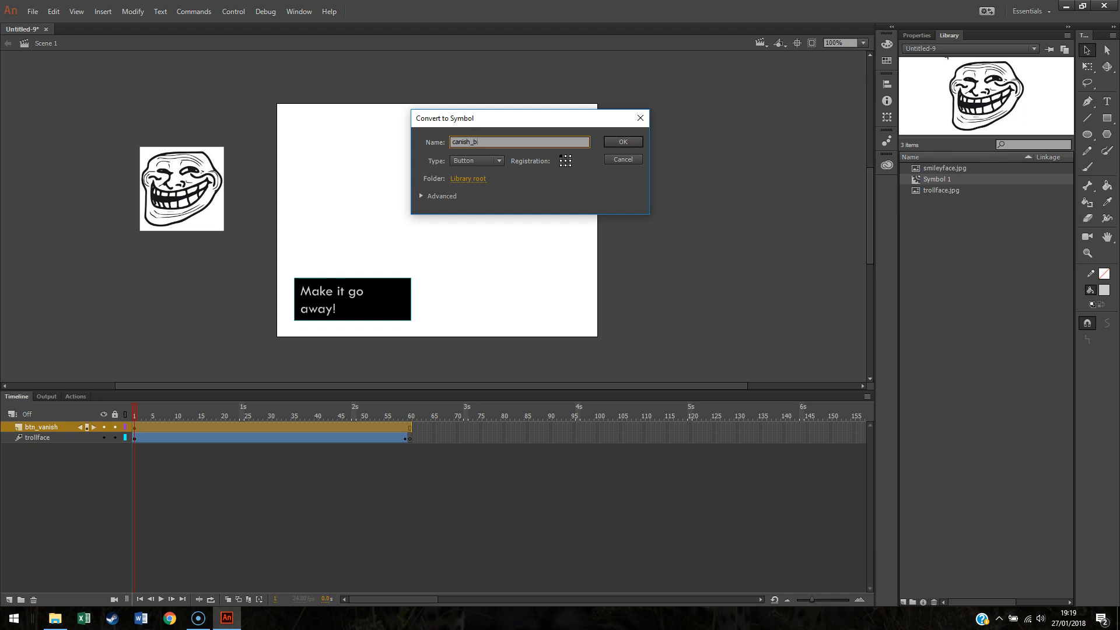
{"action": "left_click_drag", "start_coordinate": [461, 142], "coordinate": [451, 143]}
{"action": "type", "text": "v"}
{"action": "left_click", "coordinate": [622, 142]}
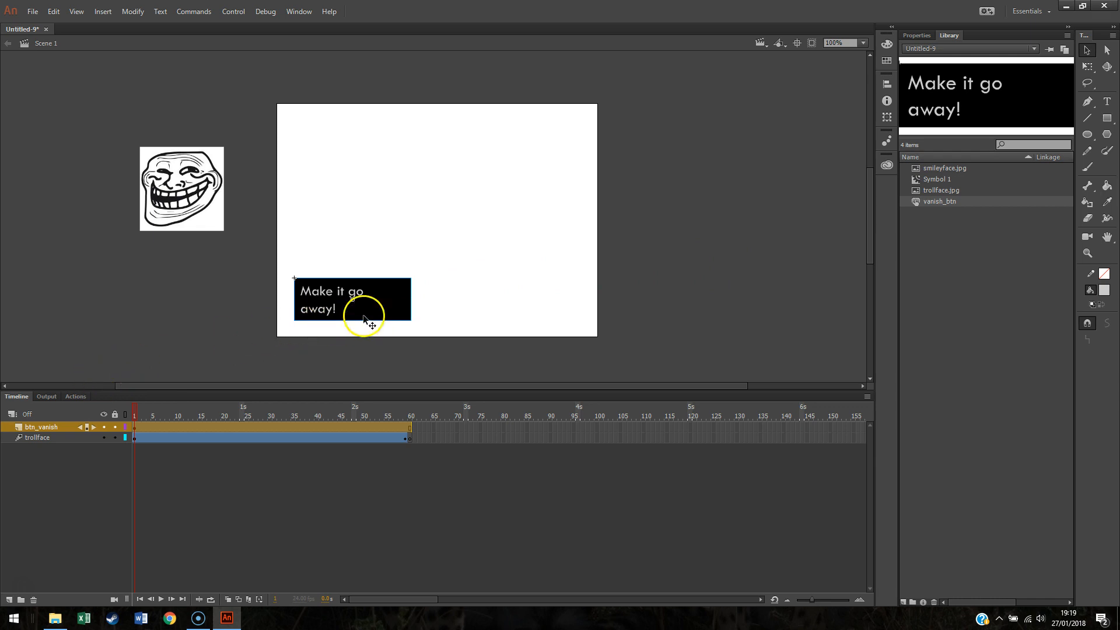
Step: Inspect the button symbol's Up, Over, Down and Hit frames, return to the scene, and add a new layer
{"action": "double_click", "coordinate": [388, 309]}
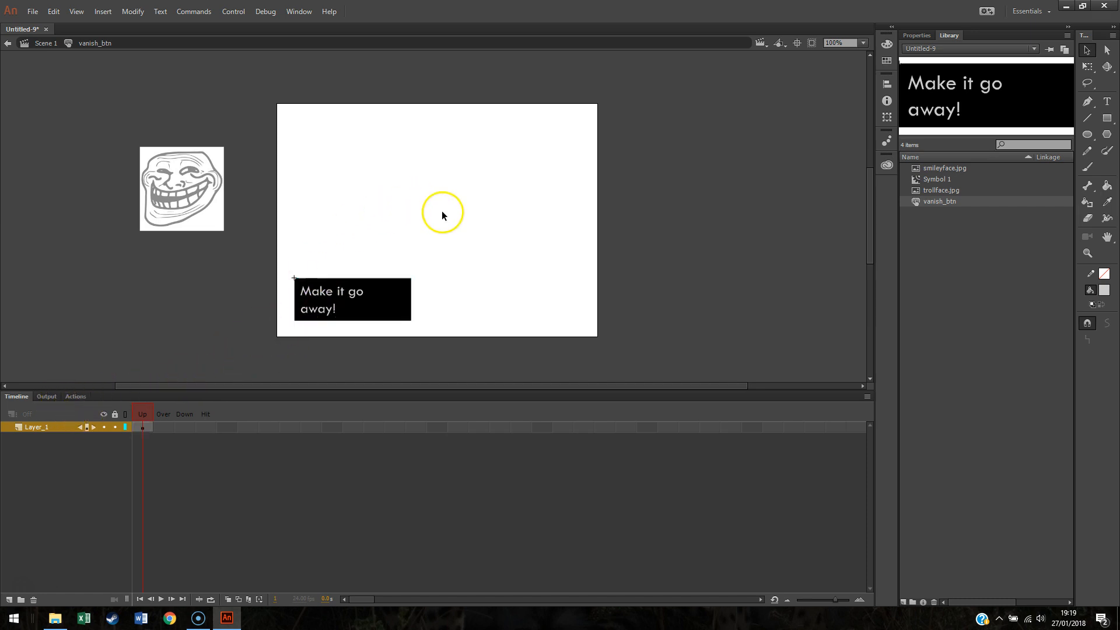
{"action": "double_click", "coordinate": [488, 302]}
{"action": "left_click", "coordinate": [411, 438]}
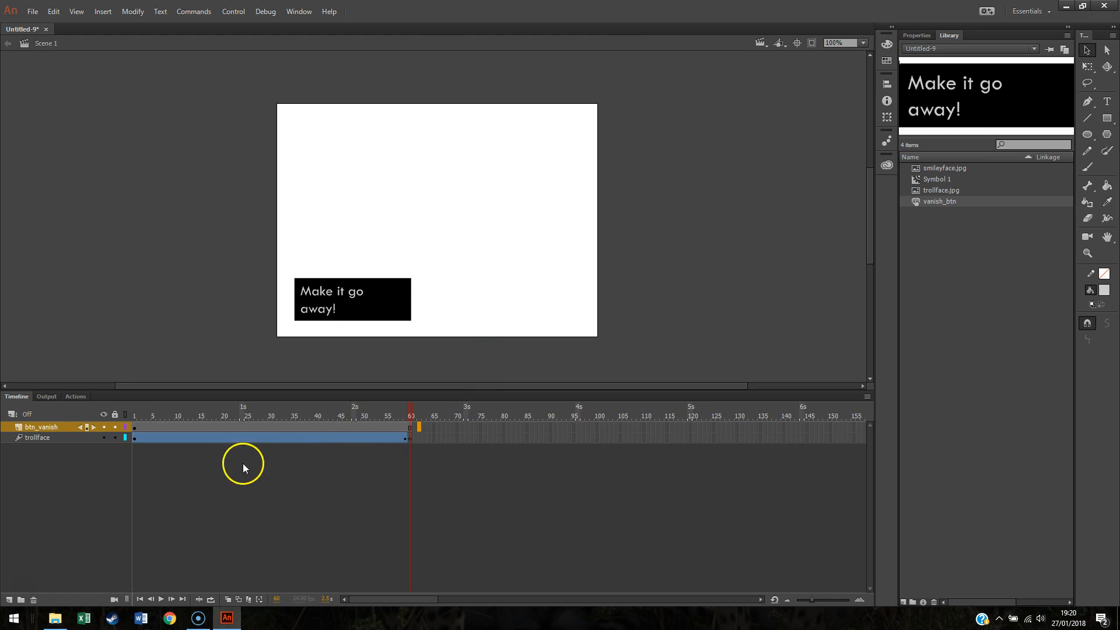
{"action": "left_click", "coordinate": [9, 600]}
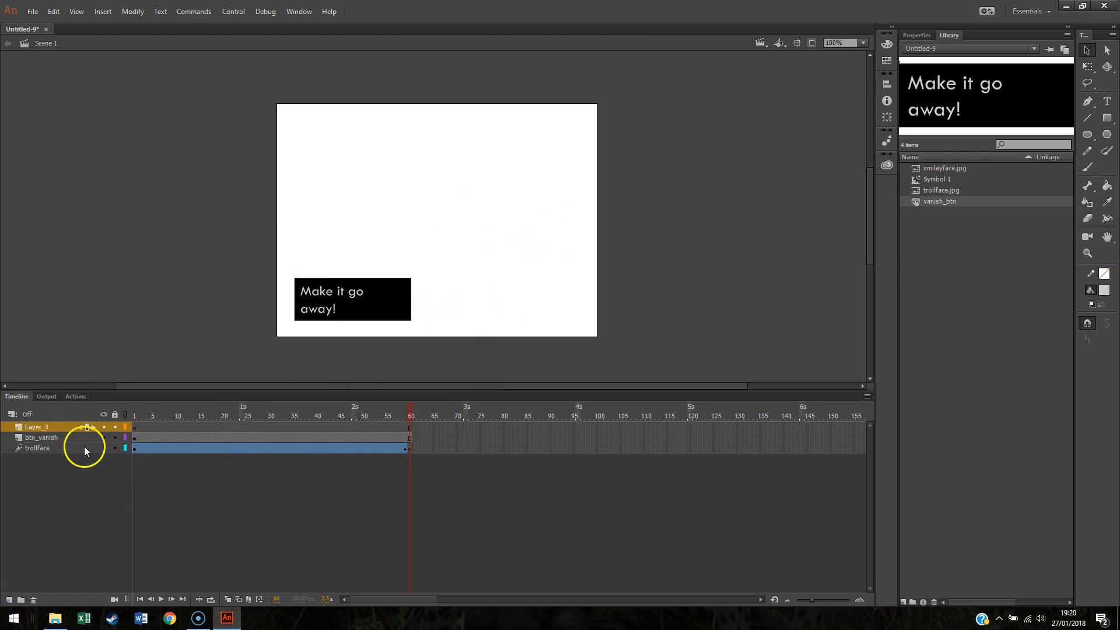
Step: Give the button instance on the stage the instance name vanish
{"action": "left_click", "coordinate": [357, 289]}
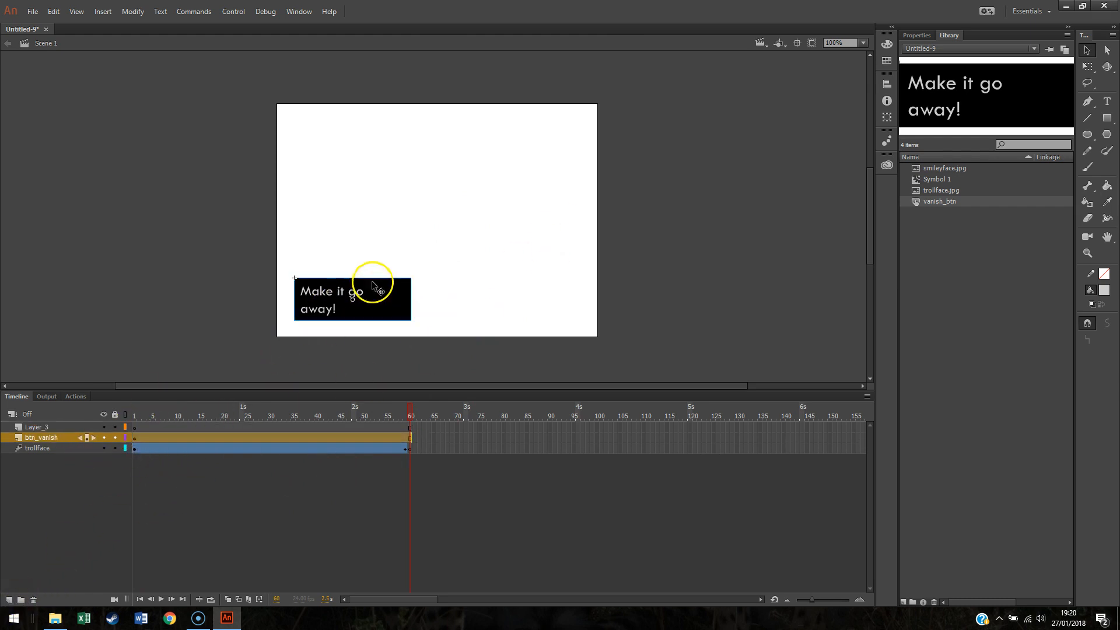
{"action": "left_click", "coordinate": [917, 36]}
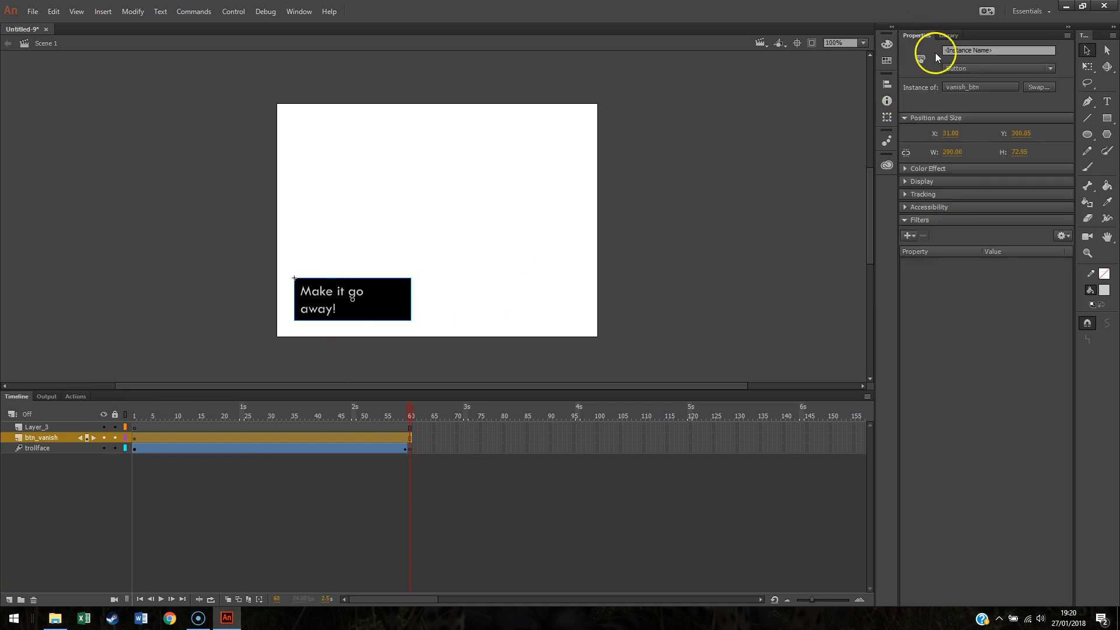
{"action": "left_click", "coordinate": [1008, 51]}
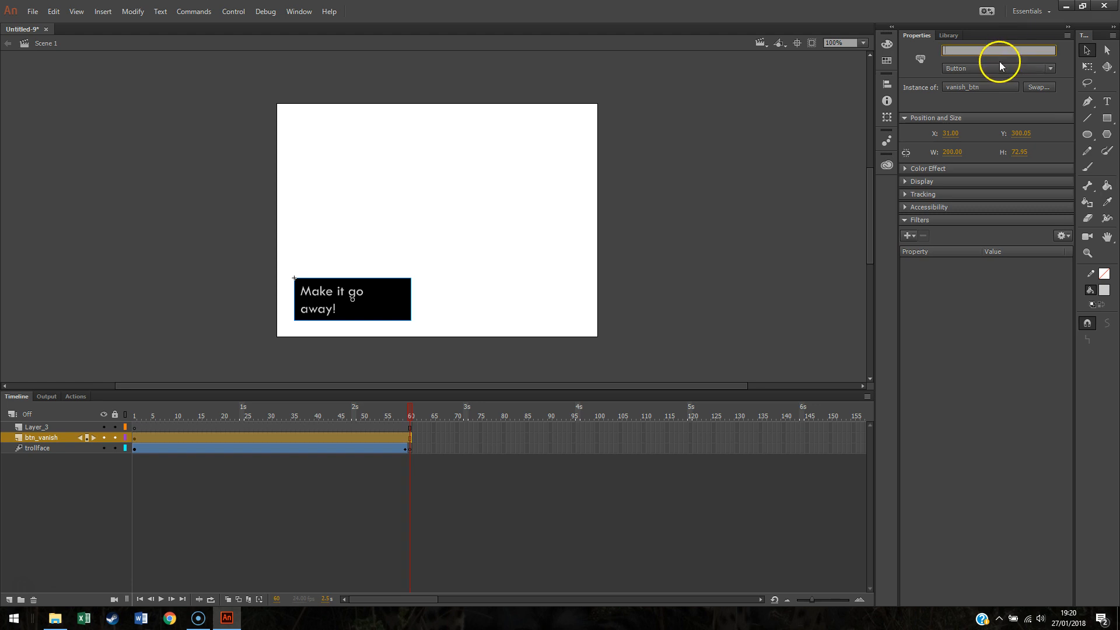
{"action": "type", "text": "vanish"}
{"action": "left_click", "coordinate": [467, 303]}
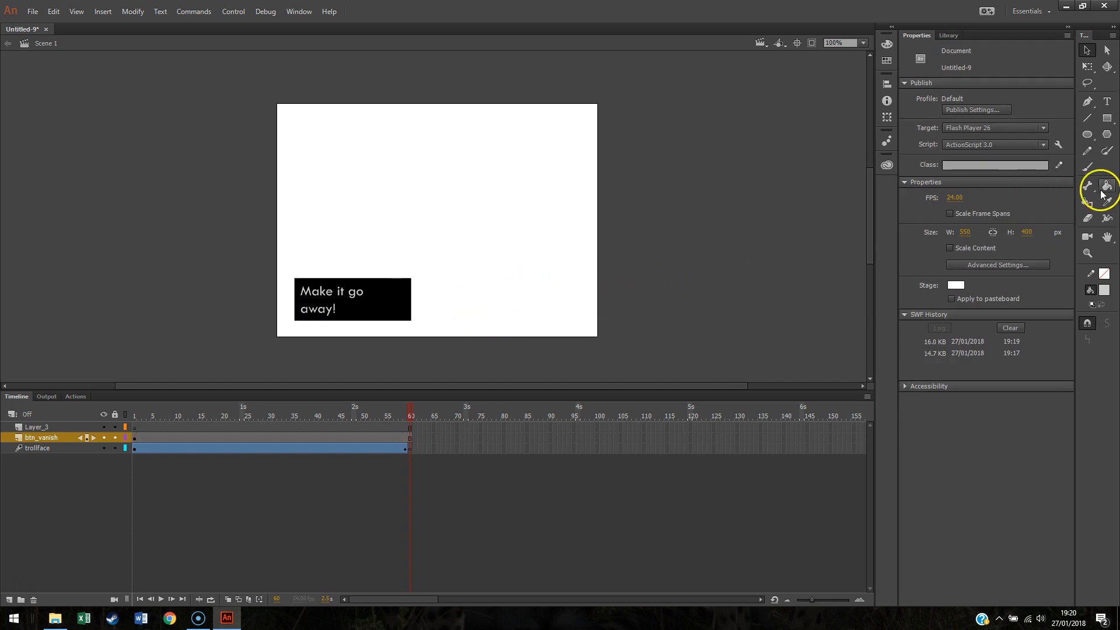
Step: Select the Text tool and check its font family setting
{"action": "left_click", "coordinate": [1115, 103]}
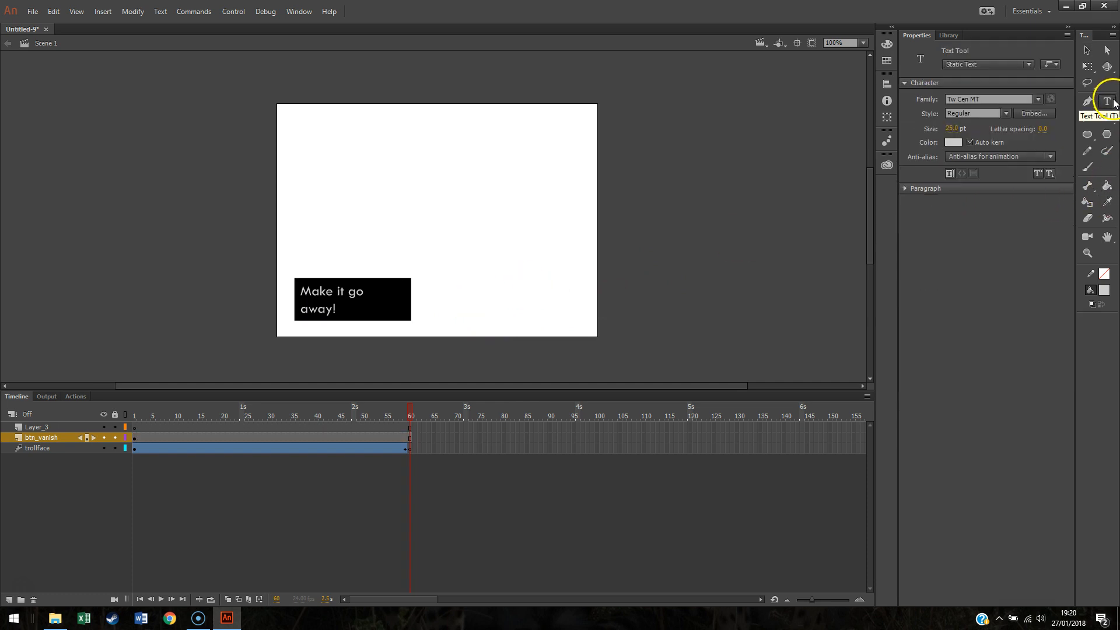
{"action": "left_click", "coordinate": [950, 36]}
{"action": "left_click", "coordinate": [927, 36]}
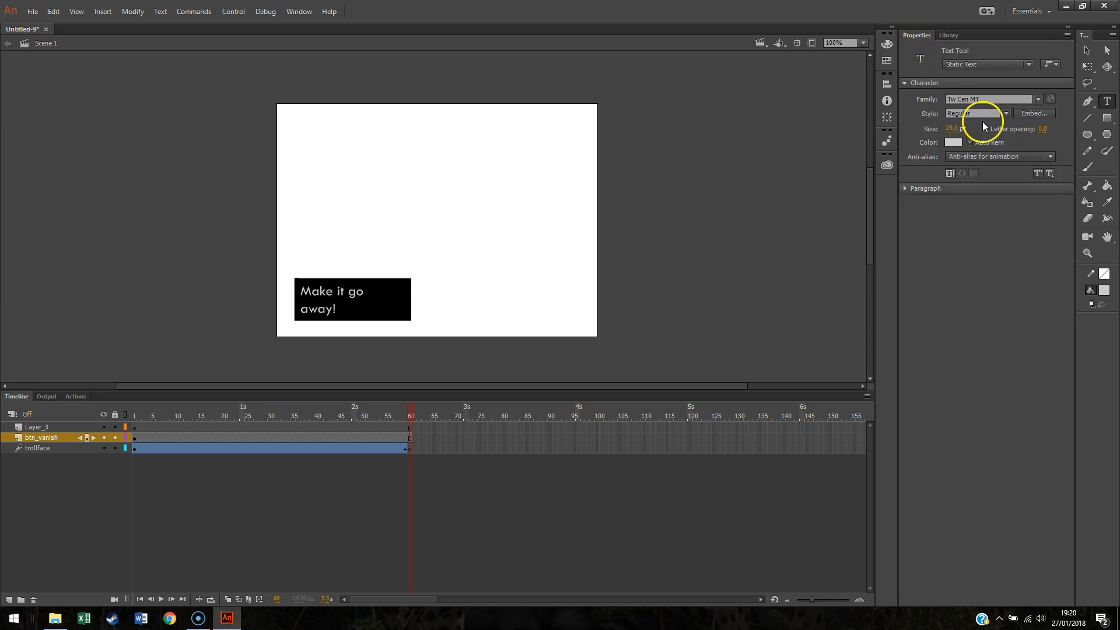
{"action": "left_click", "coordinate": [1034, 100]}
{"action": "left_click", "coordinate": [1036, 97]}
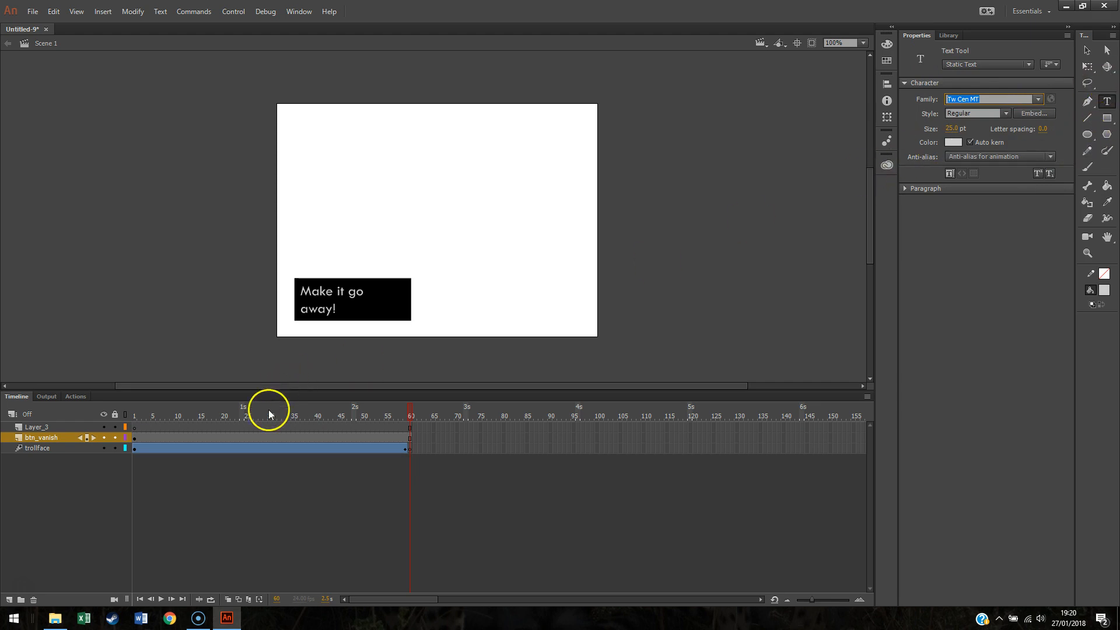
Step: Select the first frame of Layer_3, test the movie, and close the preview window
{"action": "left_click", "coordinate": [135, 438]}
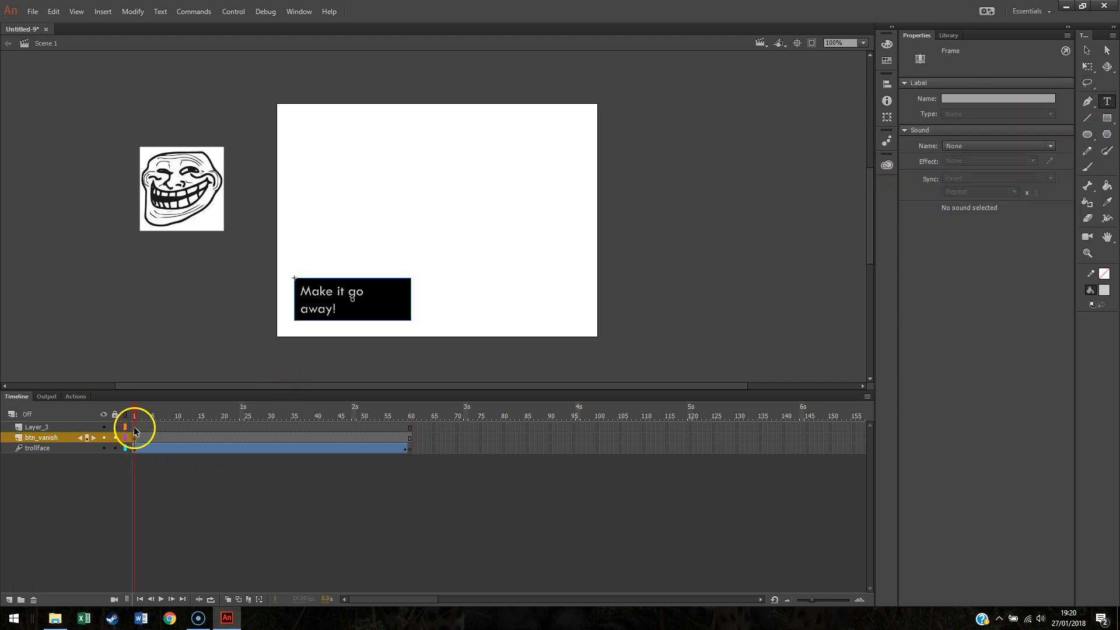
{"action": "left_click", "coordinate": [134, 426]}
{"action": "left_click", "coordinate": [134, 437]}
{"action": "left_click", "coordinate": [134, 428]}
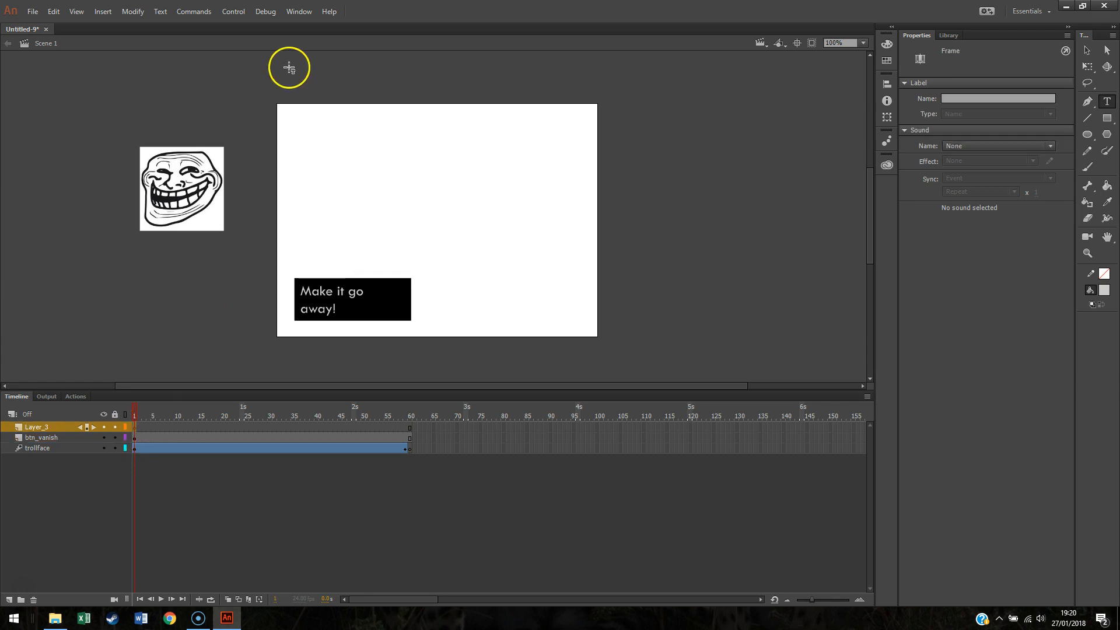
{"action": "left_click", "coordinate": [233, 12]}
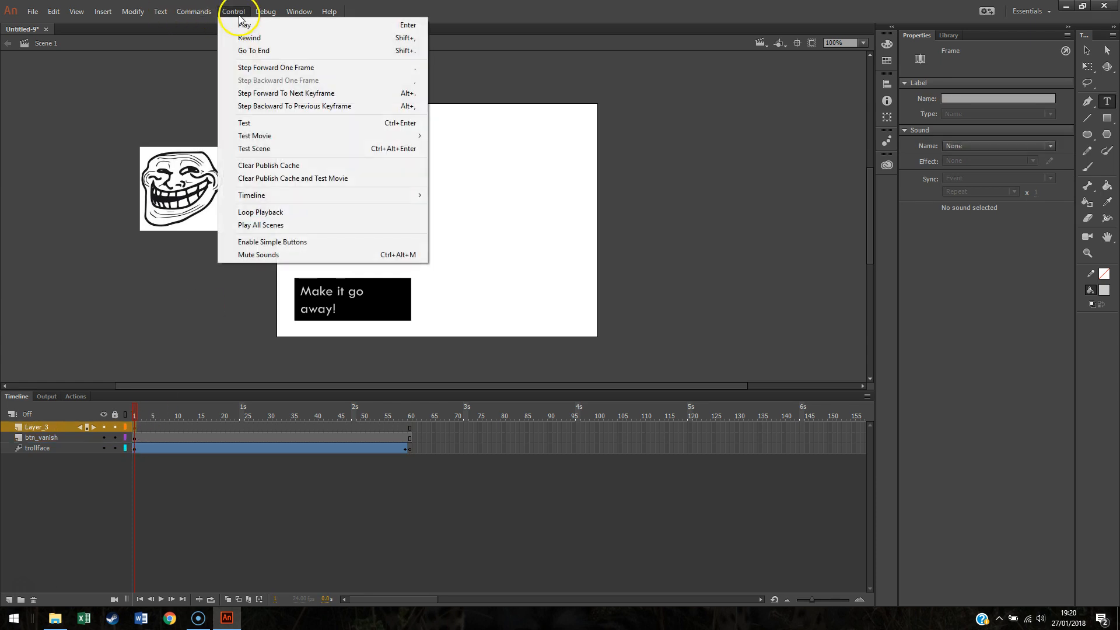
{"action": "left_click", "coordinate": [258, 124]}
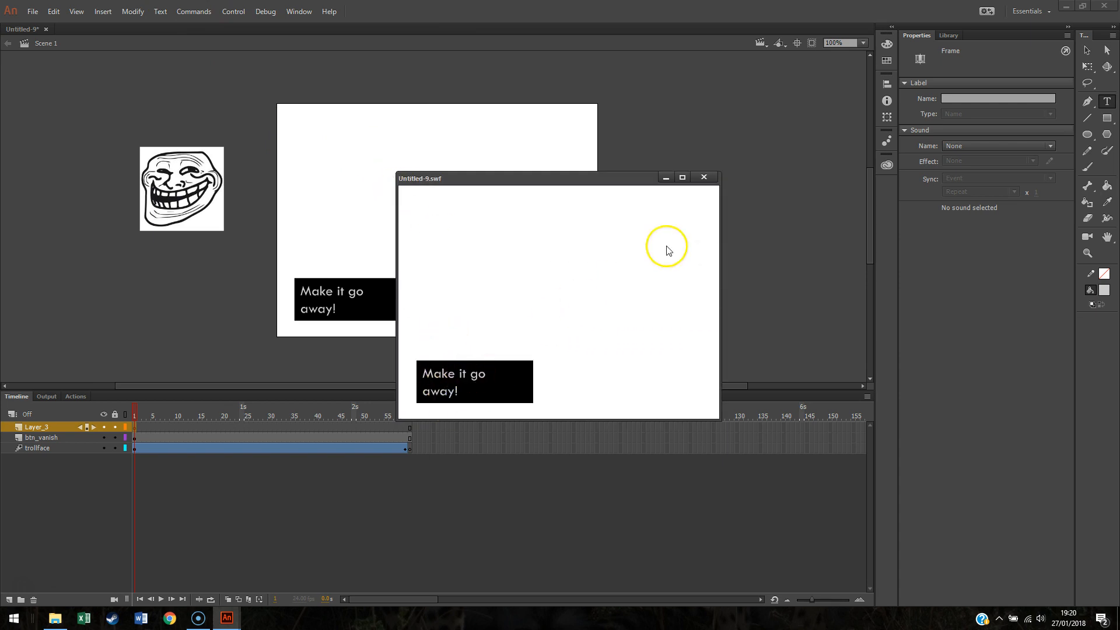
{"action": "left_click", "coordinate": [704, 177]}
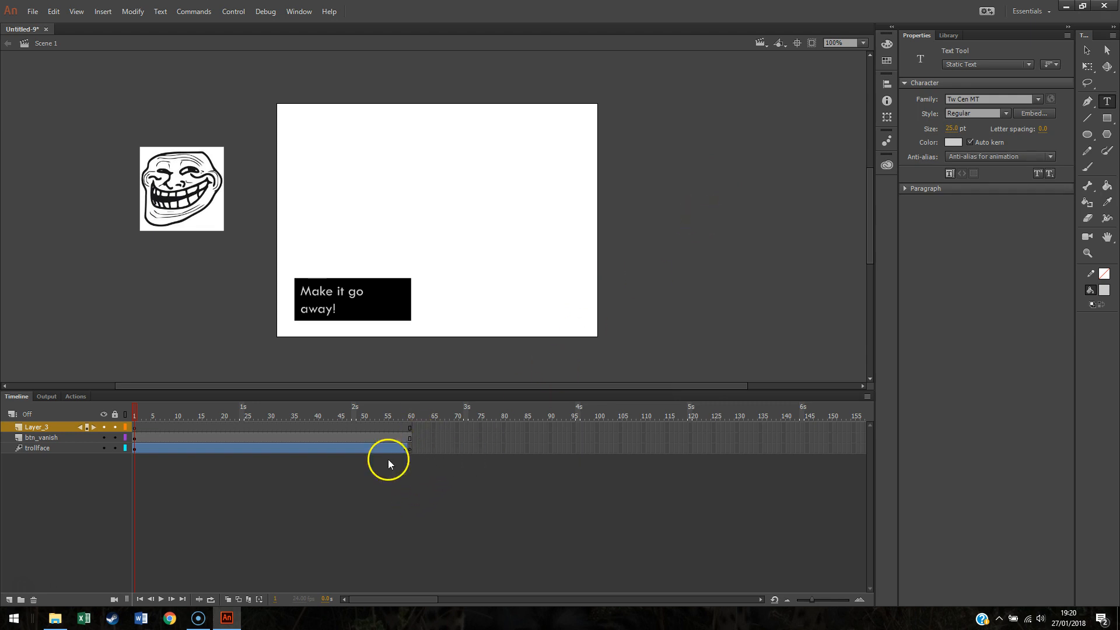
Step: Add a new layer and insert a keyframe on it at frame 61
{"action": "left_click", "coordinate": [10, 599]}
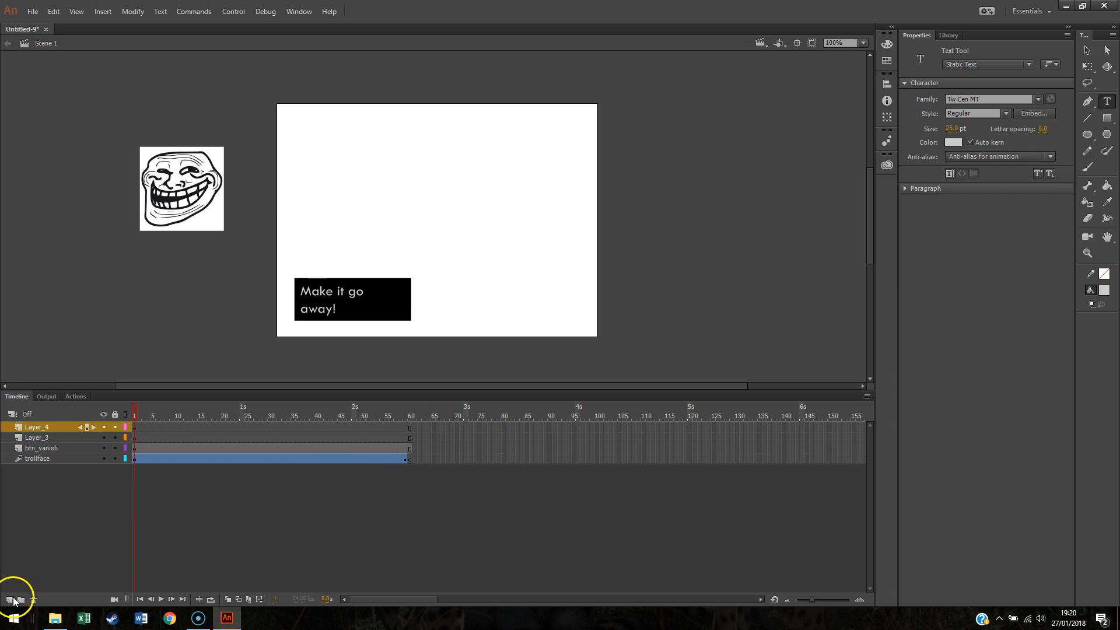
{"action": "right_click", "coordinate": [413, 428]}
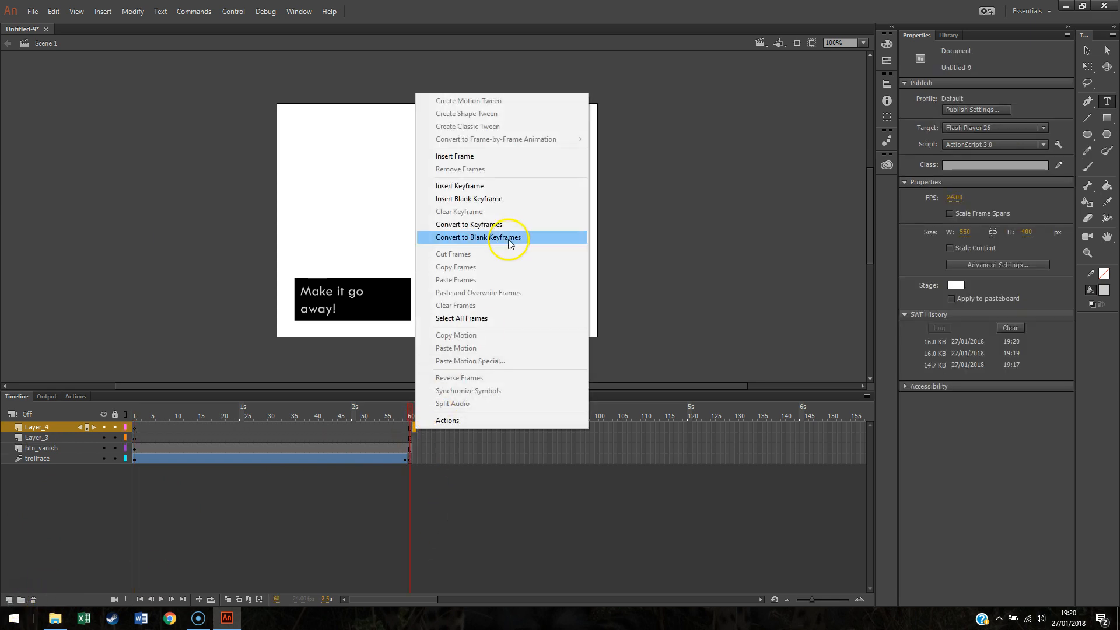
{"action": "left_click", "coordinate": [513, 185]}
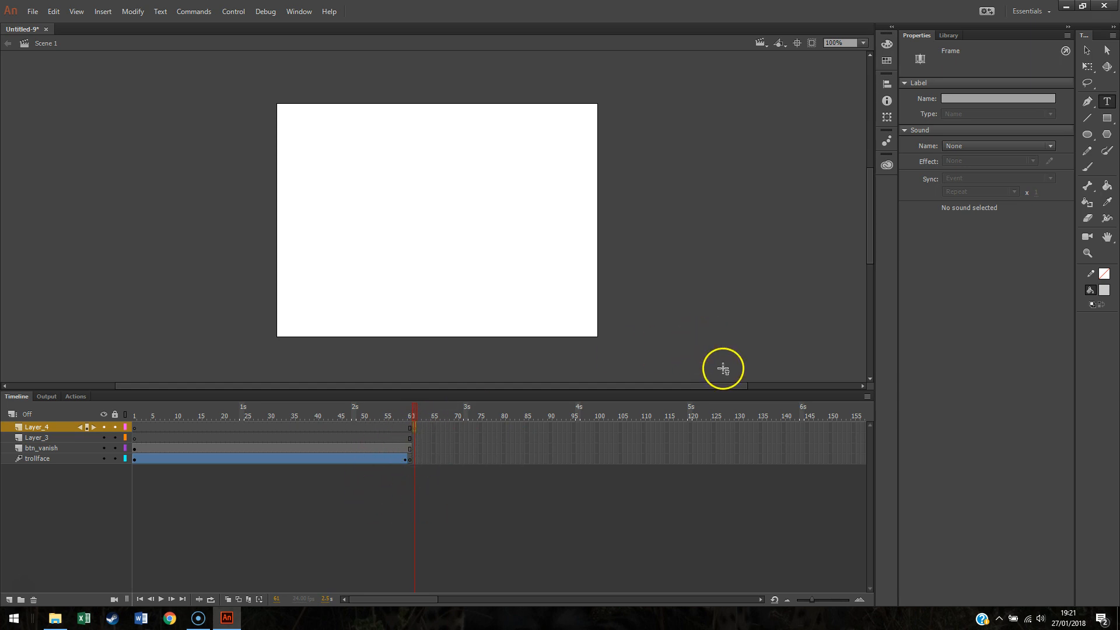
Step: Place the smileyface.jpg image from the library onto the stage at frame 61 and reposition it
{"action": "left_click", "coordinate": [957, 35]}
{"action": "left_click_drag", "start_coordinate": [939, 169], "coordinate": [361, 189]}
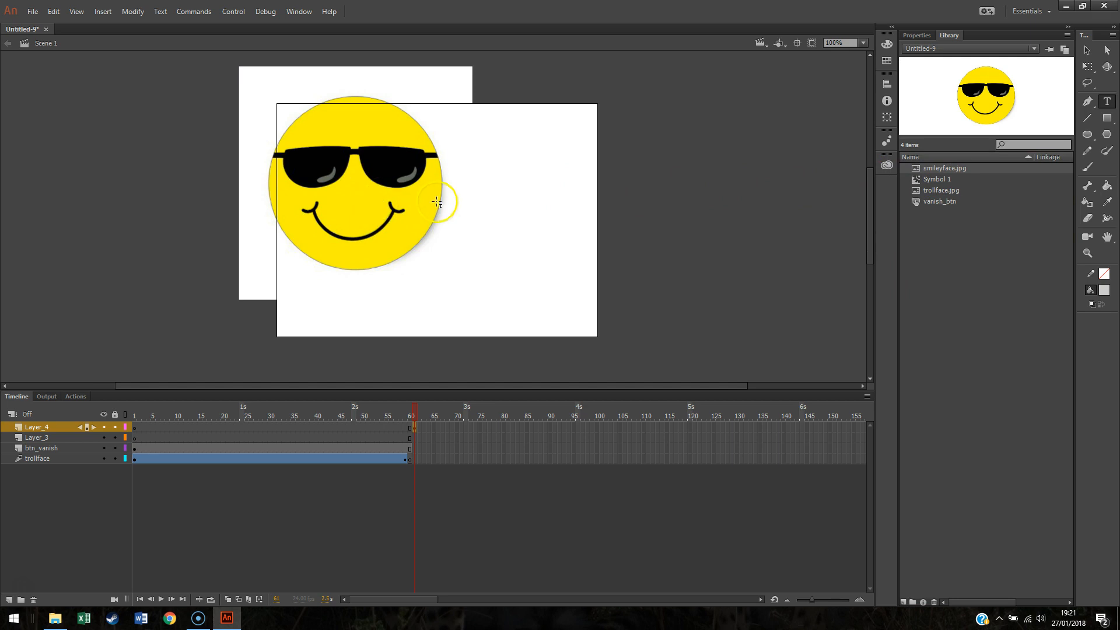
{"action": "left_click", "coordinate": [1089, 50]}
{"action": "left_click_drag", "start_coordinate": [392, 189], "coordinate": [405, 222]}
Step: Write the black text "Its gone!!!" beside the smiley face
{"action": "left_click", "coordinate": [1107, 101]}
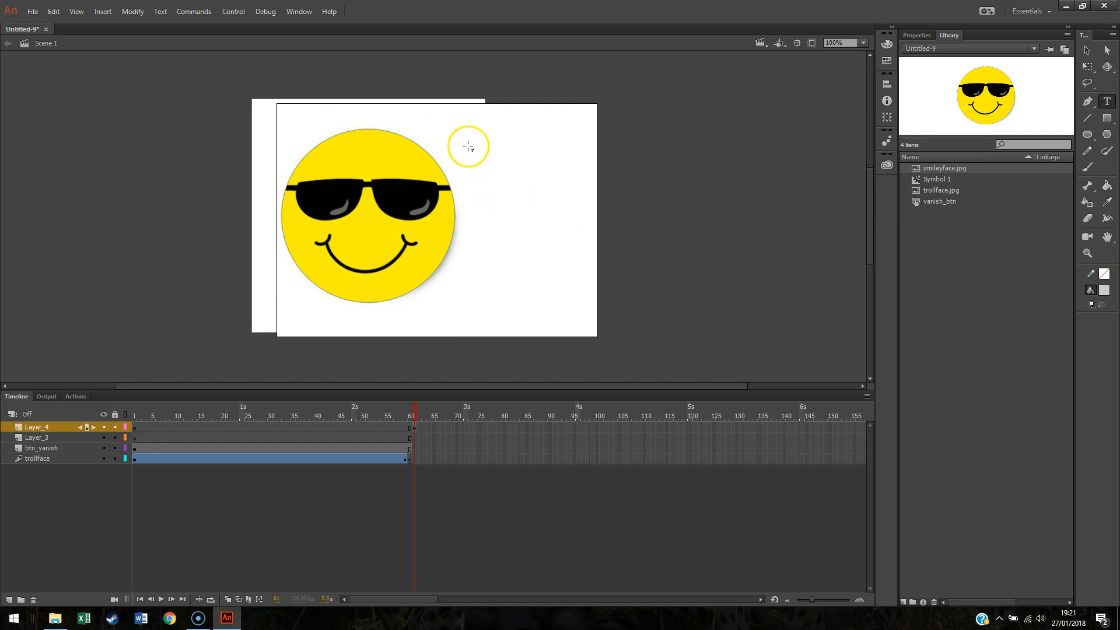
{"action": "left_click", "coordinate": [1104, 292]}
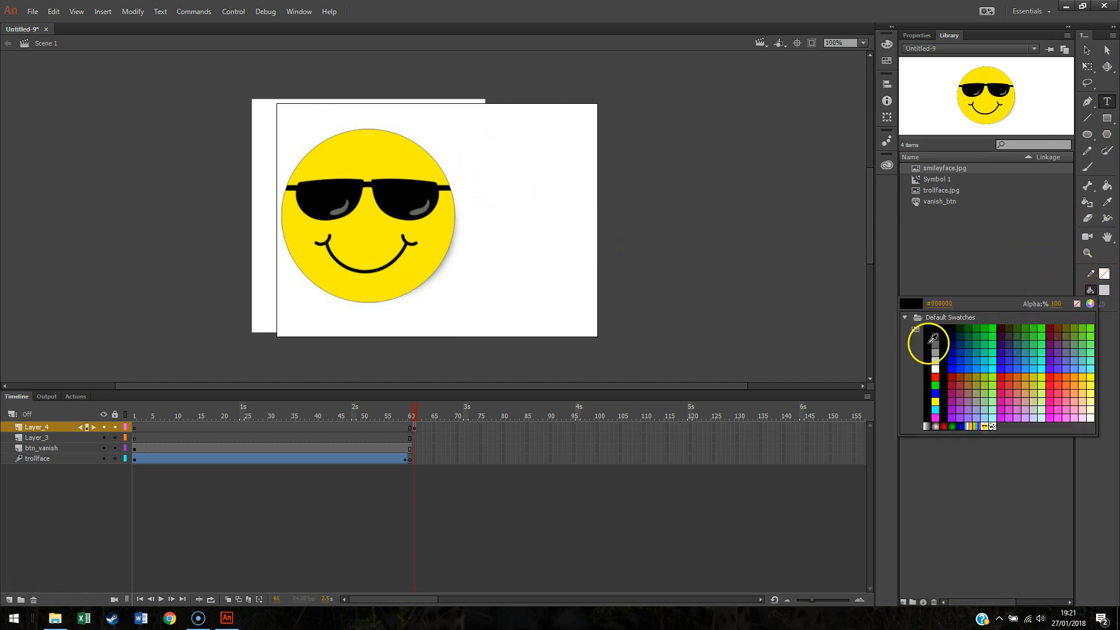
{"action": "left_click", "coordinate": [936, 331]}
{"action": "left_click", "coordinate": [468, 149]}
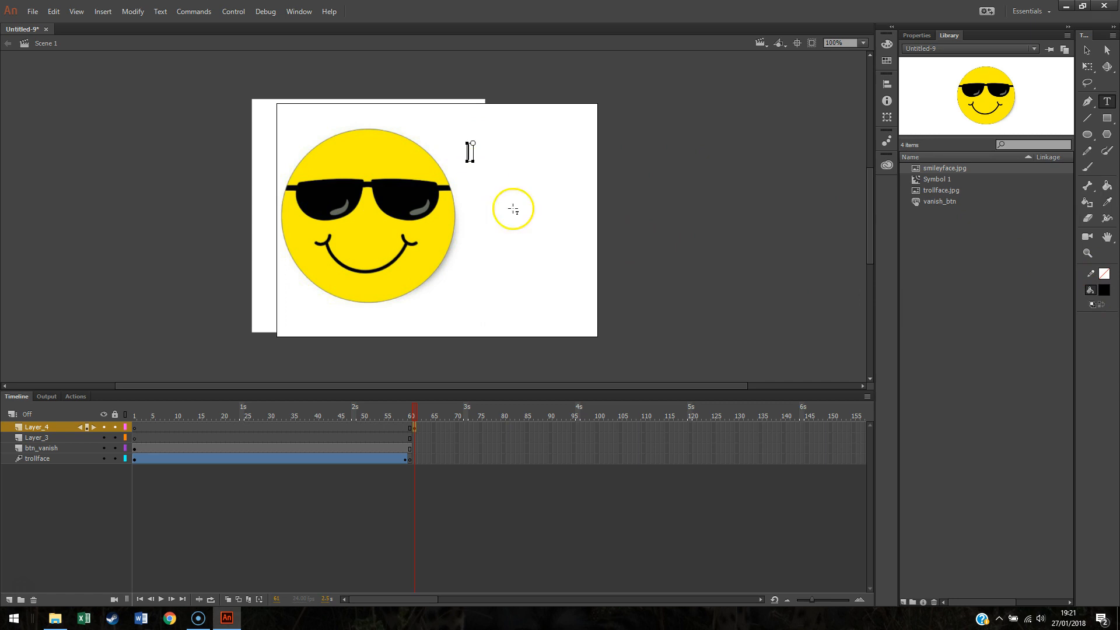
{"action": "type", "text": "Its gone!!!"}
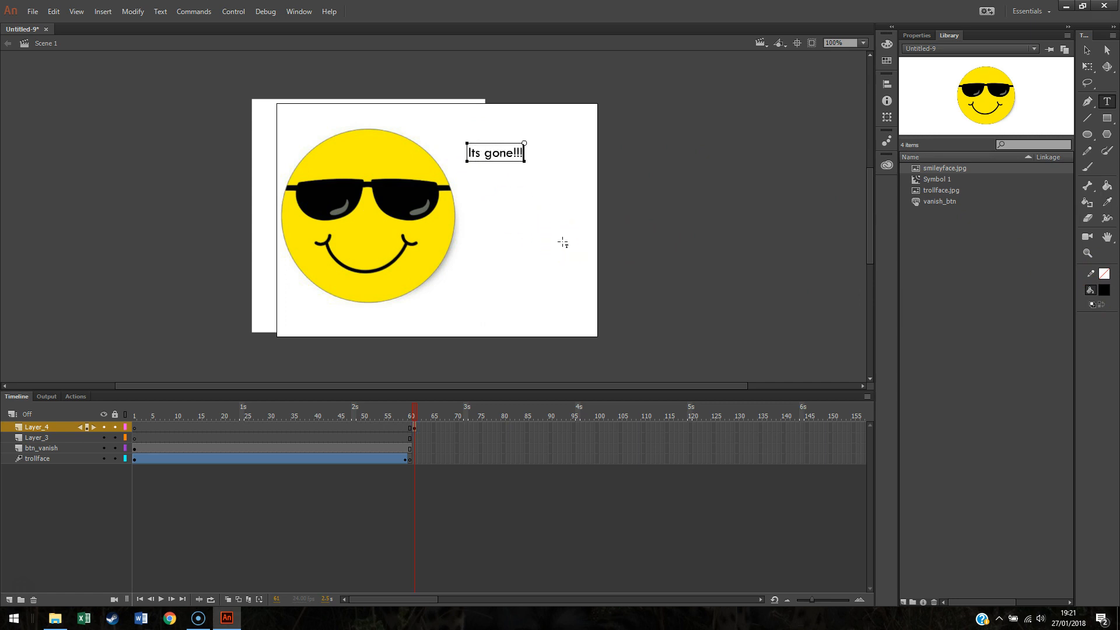
{"action": "left_click", "coordinate": [624, 245]}
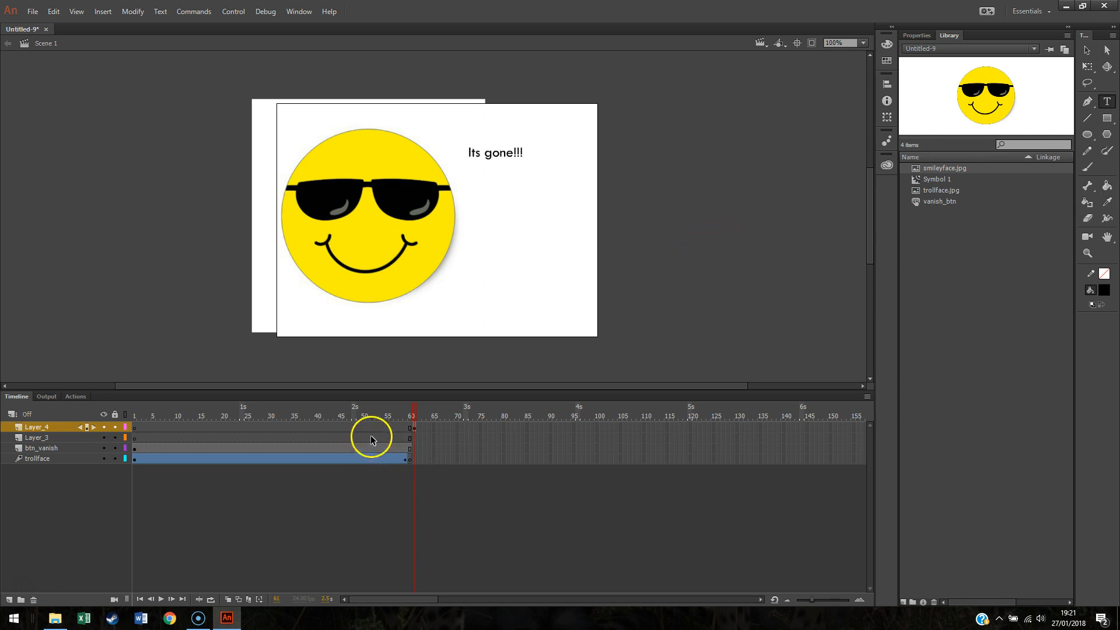
Step: Label the keyframe at frame 61 on Layer_4 with the name vanish
{"action": "left_click", "coordinate": [922, 35]}
{"action": "left_click", "coordinate": [951, 38]}
{"action": "left_click", "coordinate": [1087, 50]}
{"action": "left_click", "coordinate": [917, 36]}
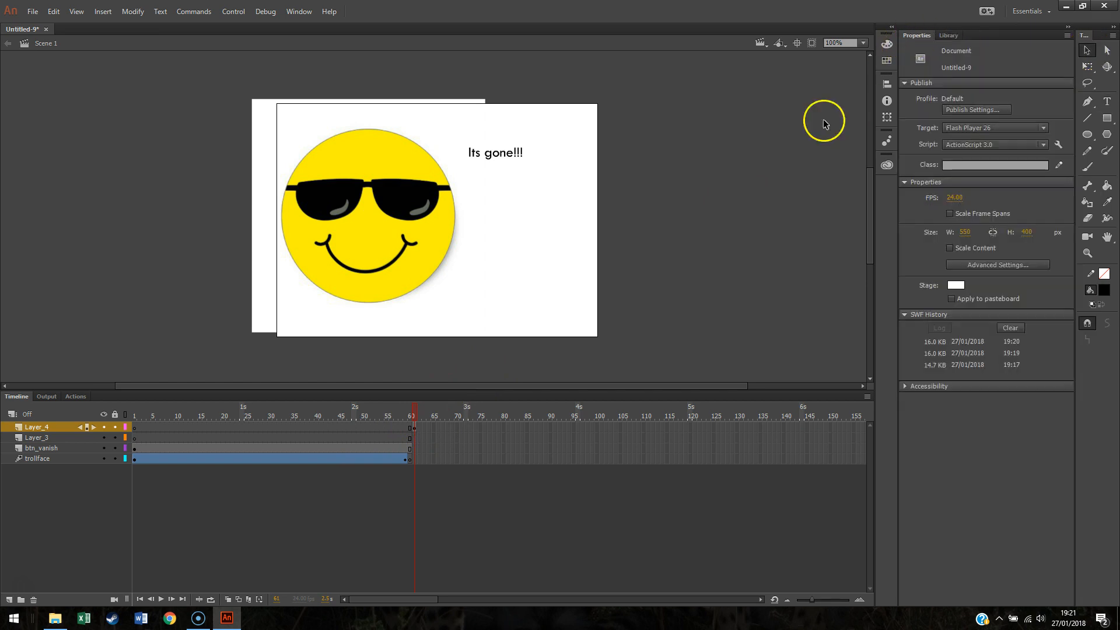
{"action": "left_click", "coordinate": [415, 430]}
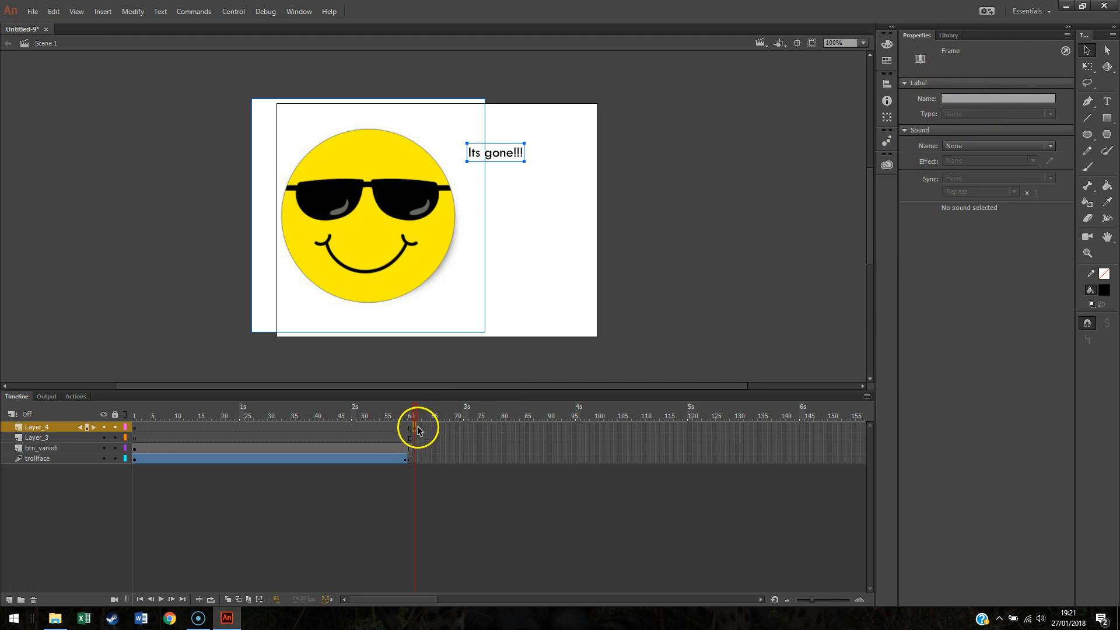
{"action": "left_click", "coordinate": [961, 97]}
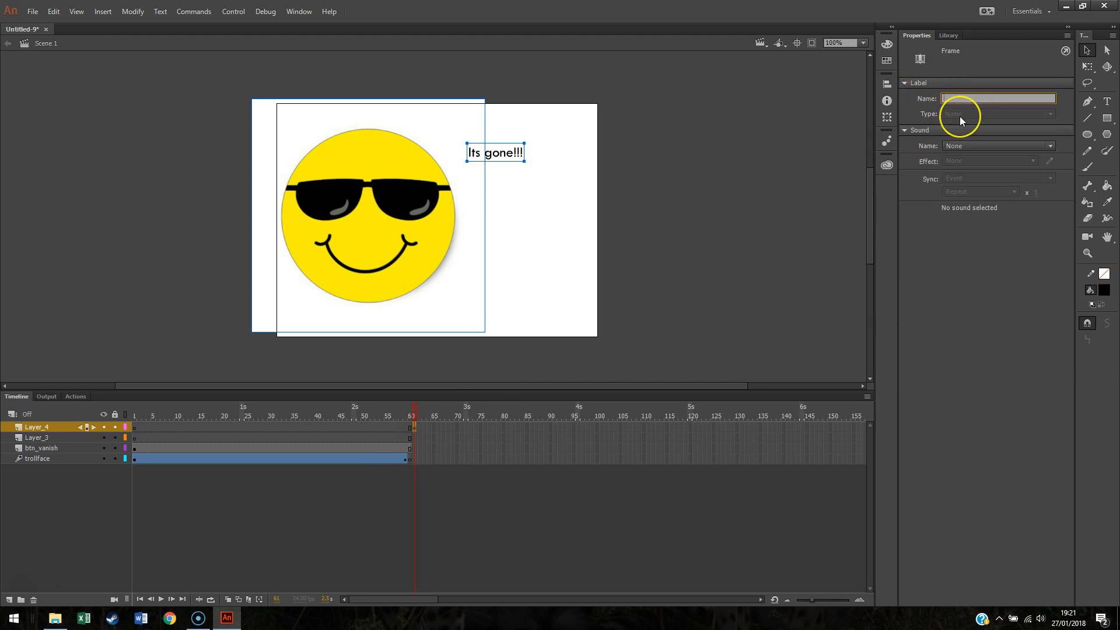
{"action": "type", "text": "vanish"}
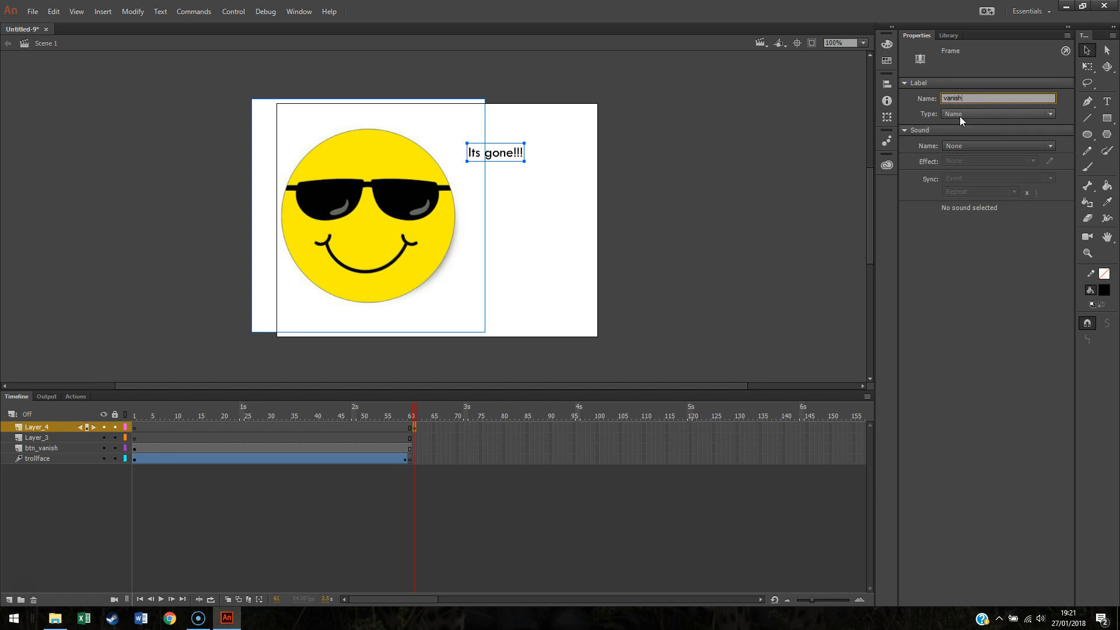
{"action": "key", "text": "Return"}
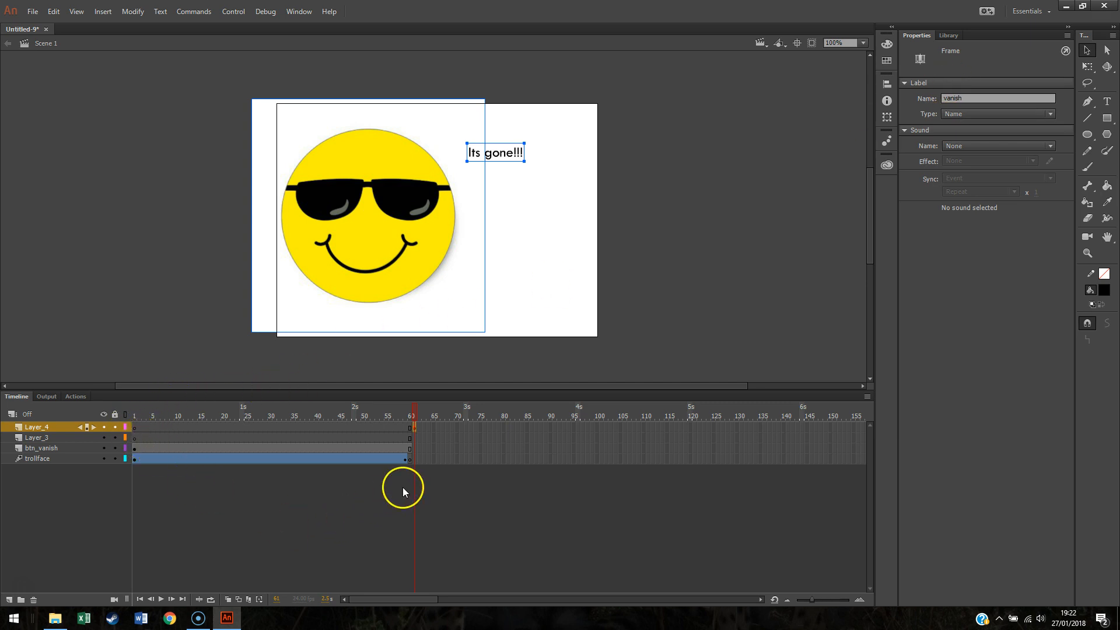
Step: Label the first keyframe on Layer_3 with the frame name home
{"action": "left_click", "coordinate": [134, 439]}
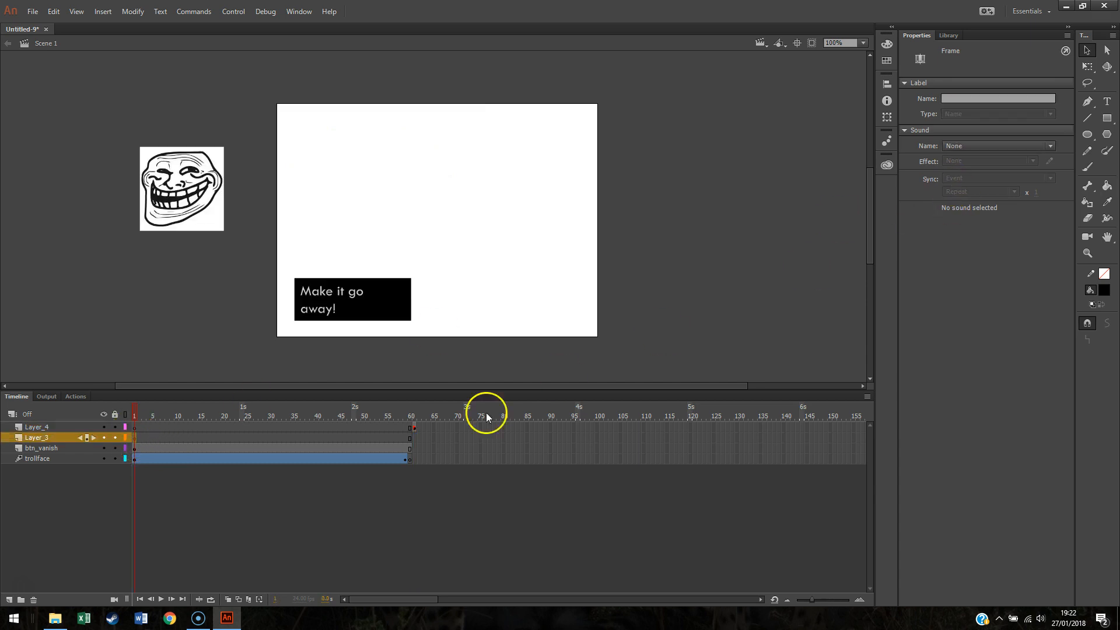
{"action": "left_click", "coordinate": [982, 96]}
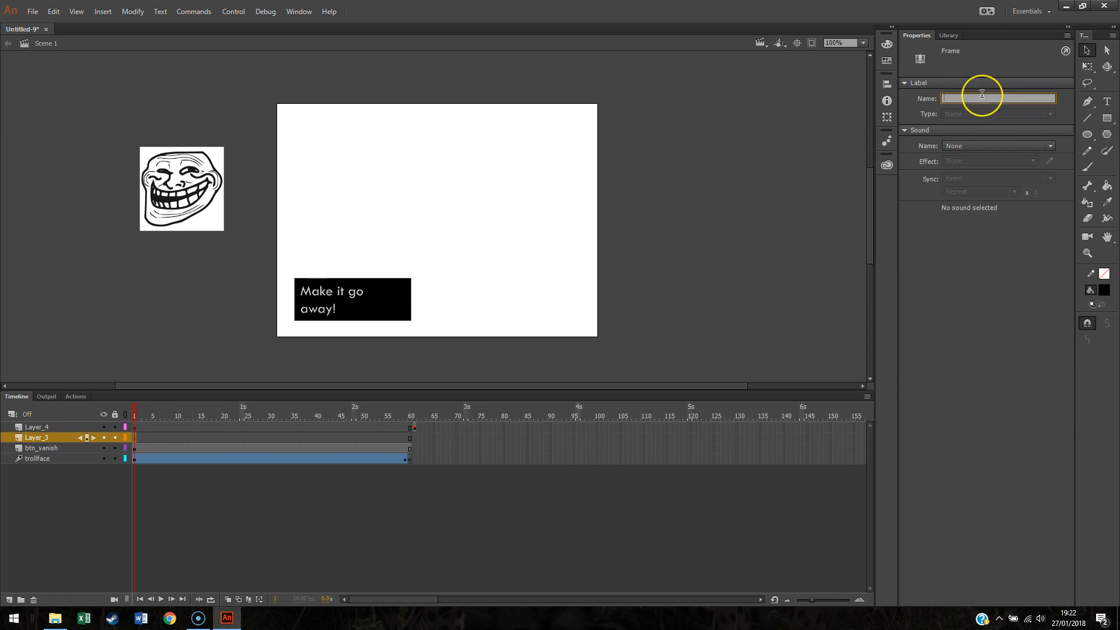
{"action": "type", "text": "home"}
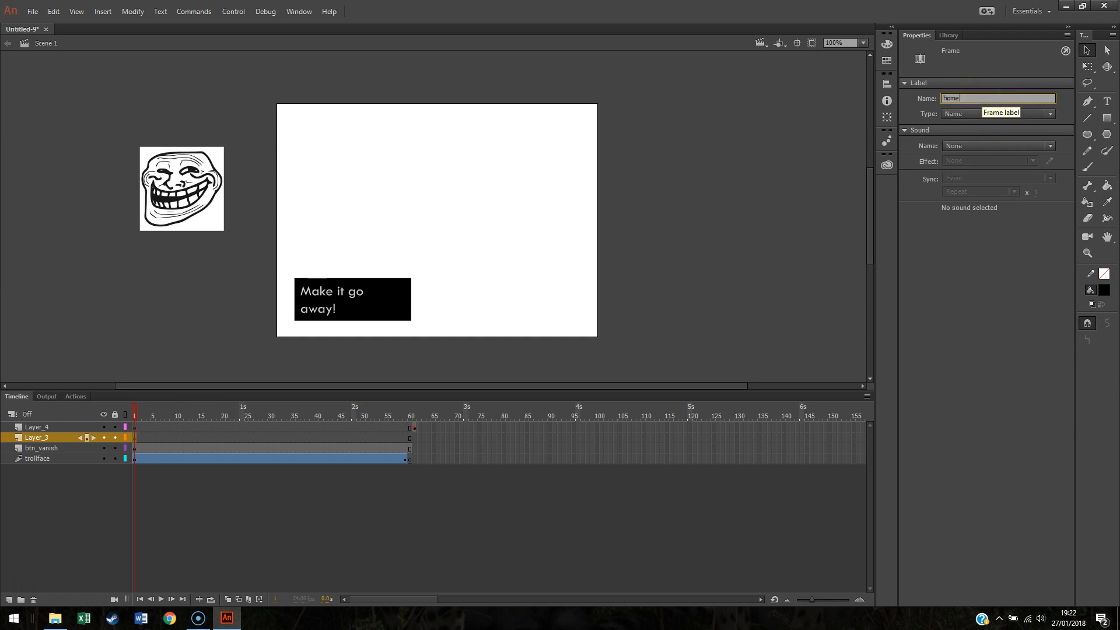
{"action": "key", "text": "Return"}
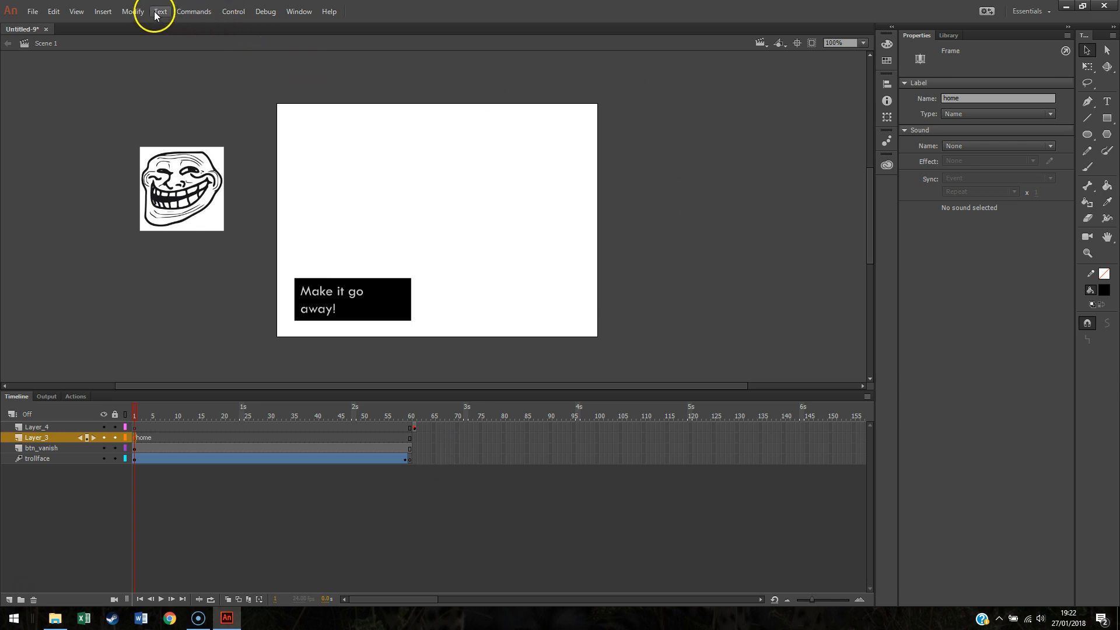
Step: Test the movie in a preview window and close it
{"action": "left_click", "coordinate": [415, 430]}
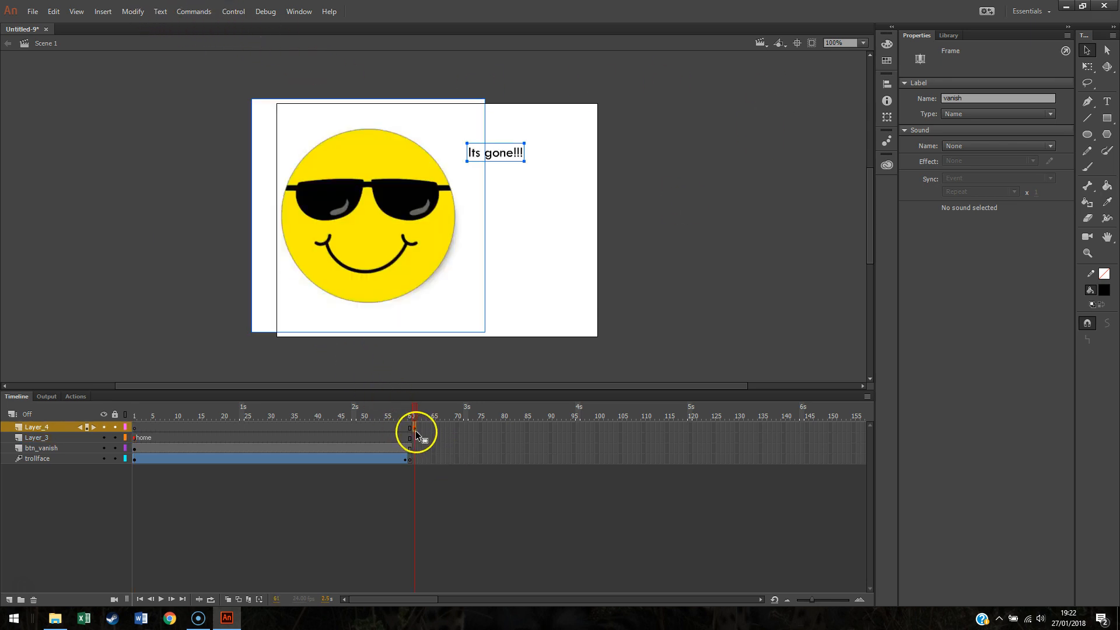
{"action": "left_click", "coordinate": [233, 12]}
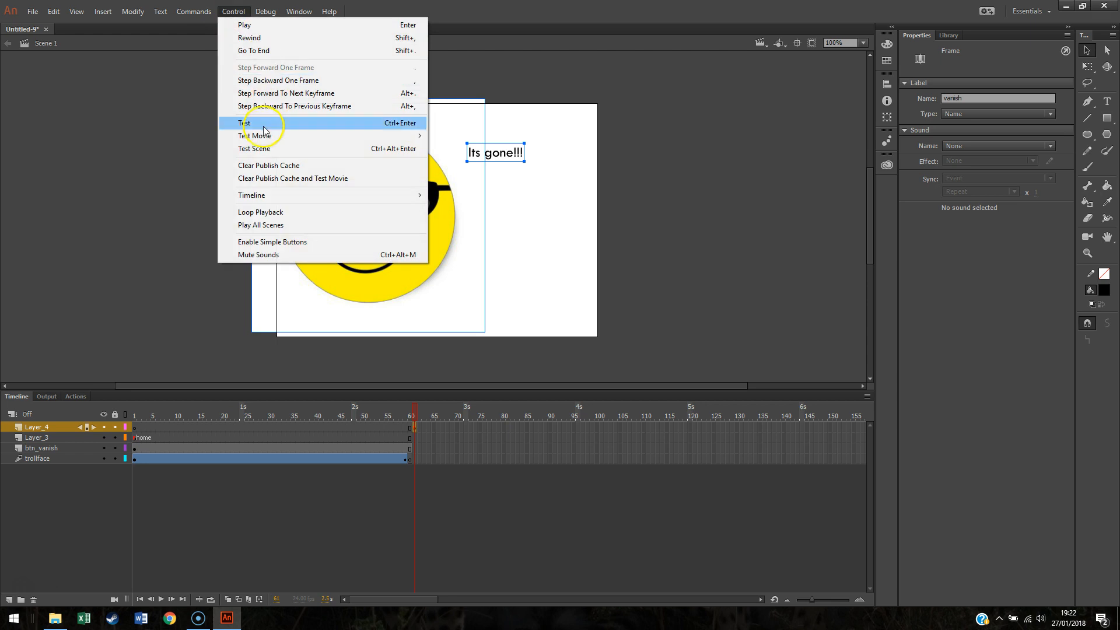
{"action": "left_click", "coordinate": [263, 124]}
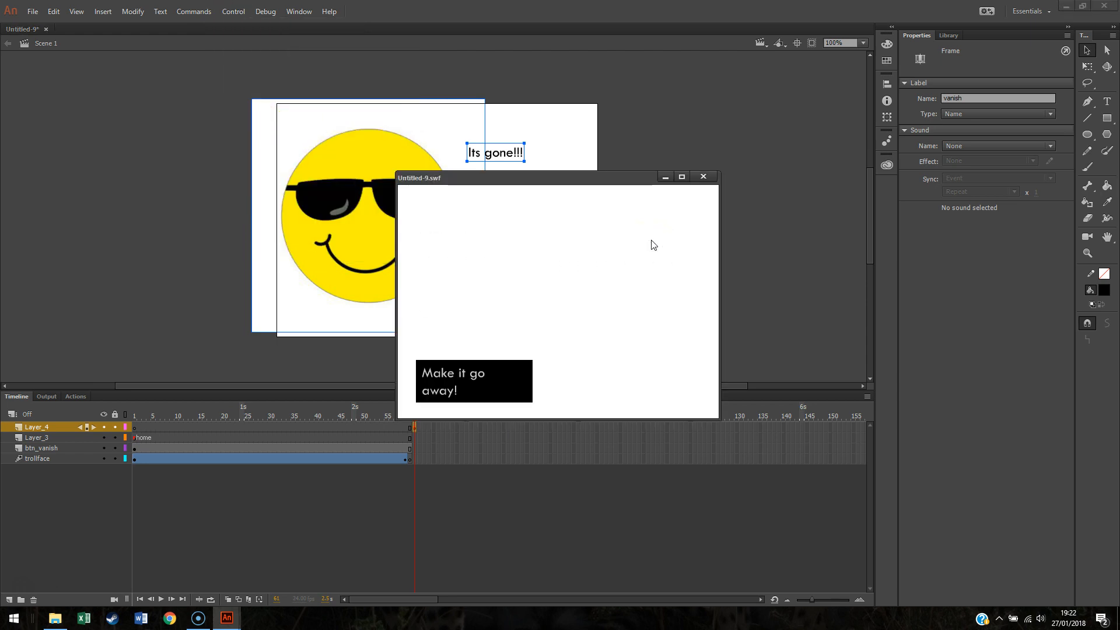
{"action": "left_click", "coordinate": [704, 176]}
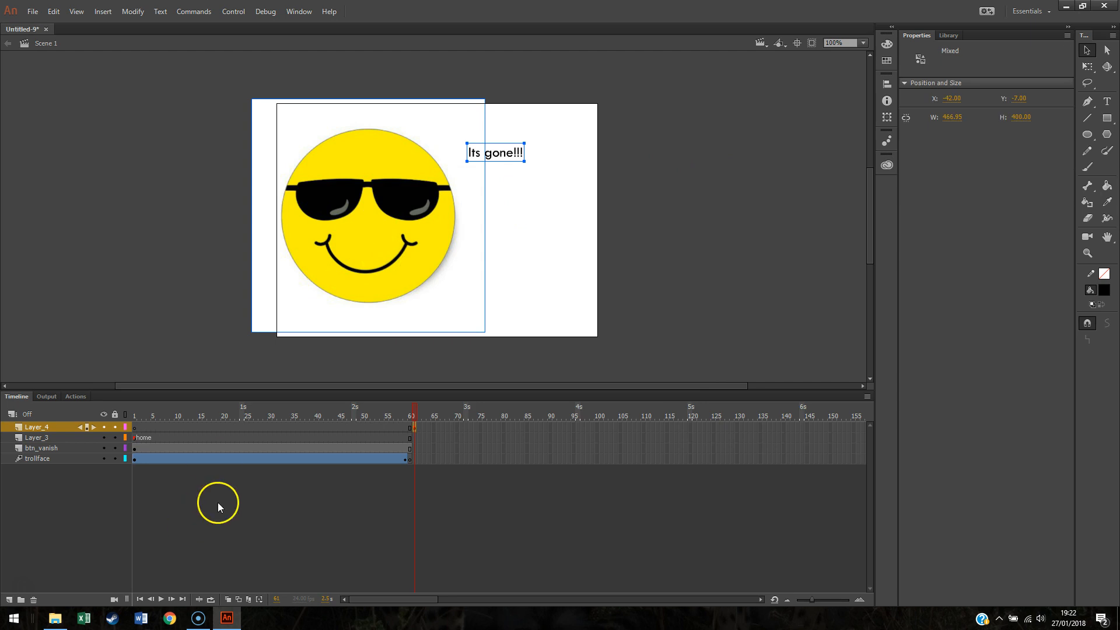
Step: Insert a keyframe at frame 60 on Layer_3
{"action": "left_click", "coordinate": [411, 438]}
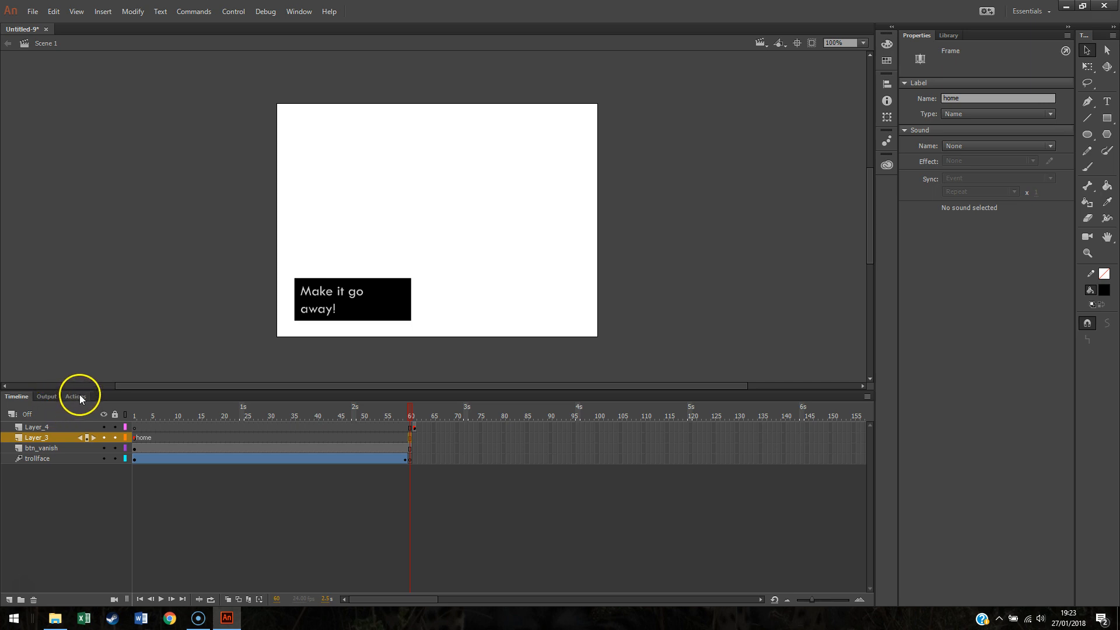
{"action": "left_click", "coordinate": [298, 12]}
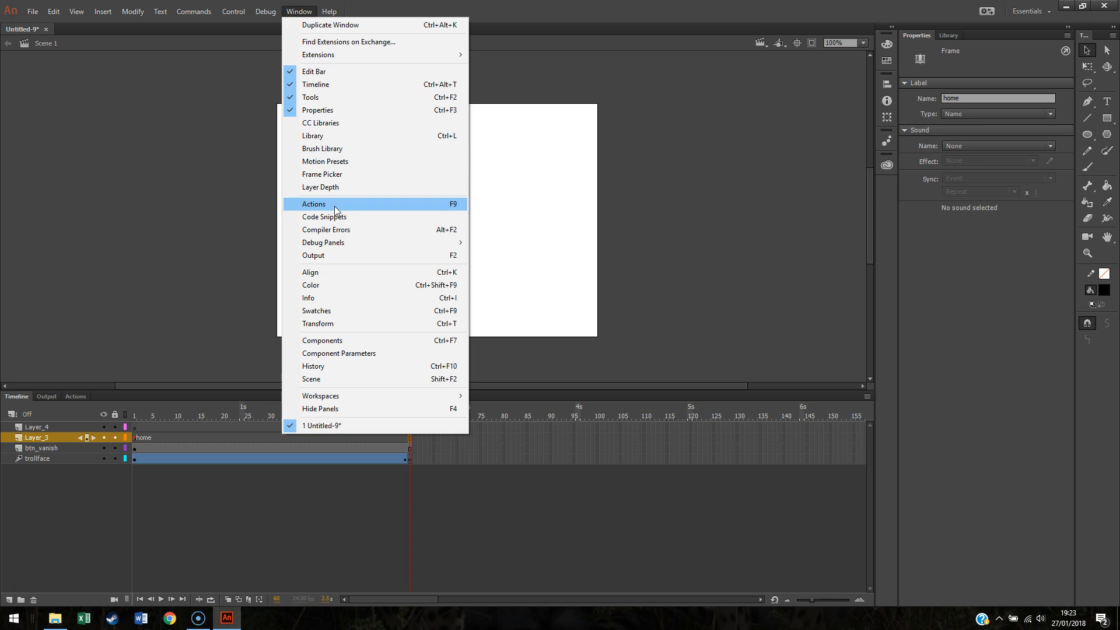
{"action": "left_click", "coordinate": [82, 490]}
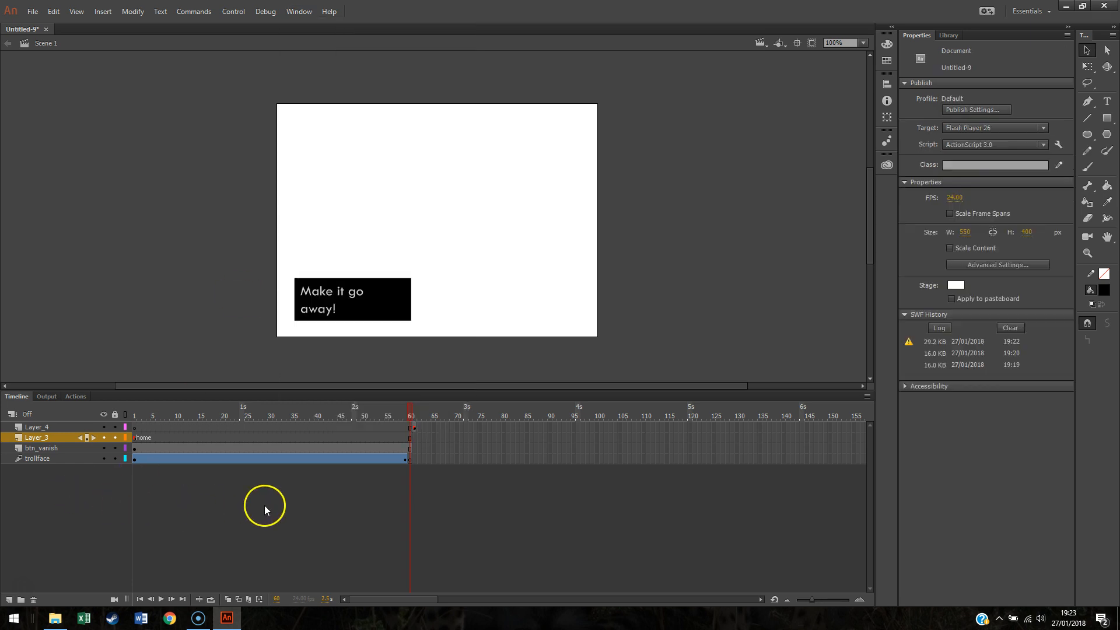
{"action": "right_click", "coordinate": [410, 440]}
{"action": "left_click", "coordinate": [388, 467]}
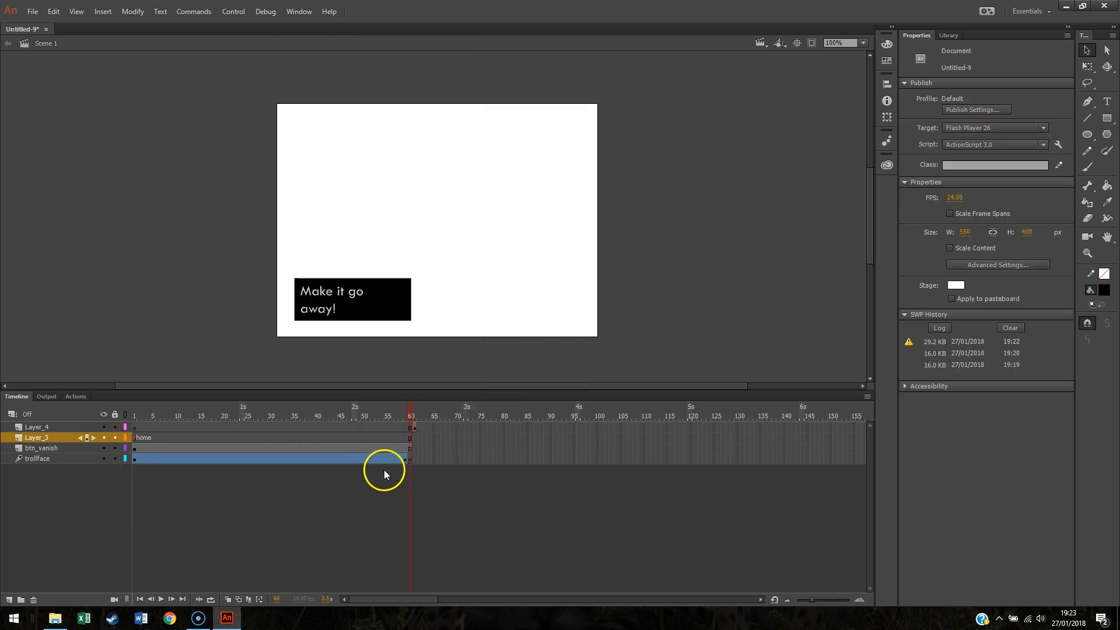
{"action": "left_click", "coordinate": [408, 438]}
{"action": "left_click", "coordinate": [75, 396]}
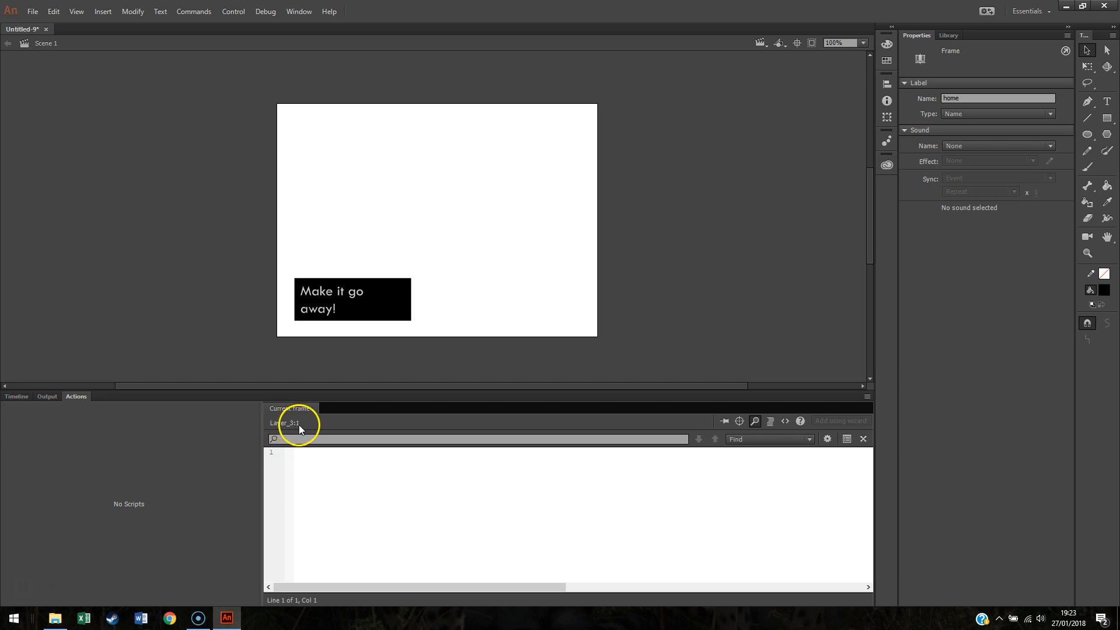
{"action": "left_click", "coordinate": [16, 397]}
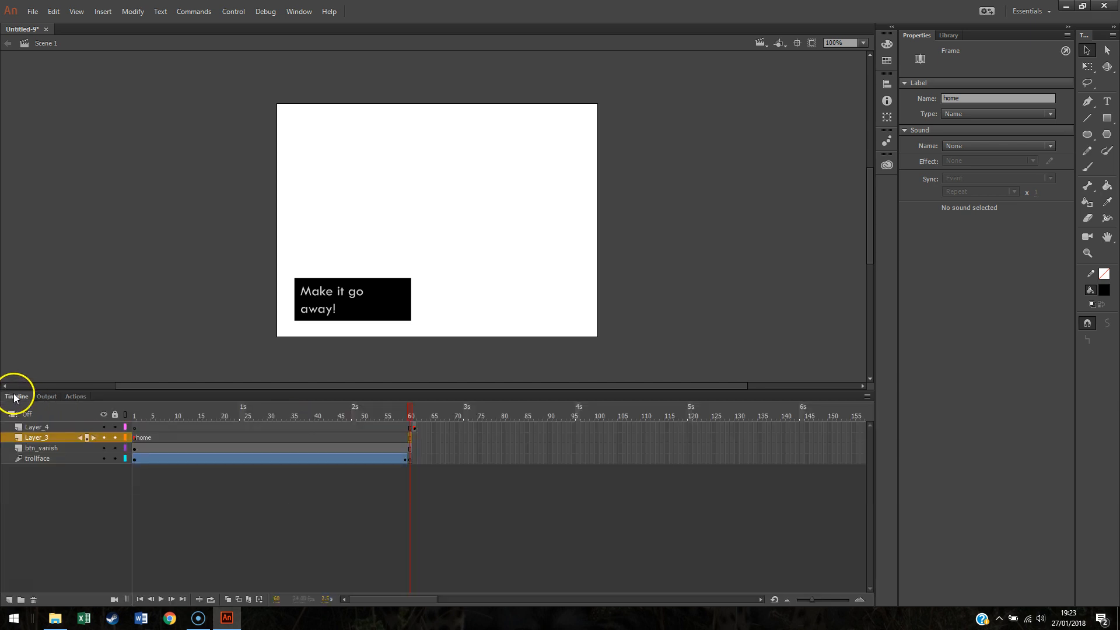
{"action": "right_click", "coordinate": [411, 438]}
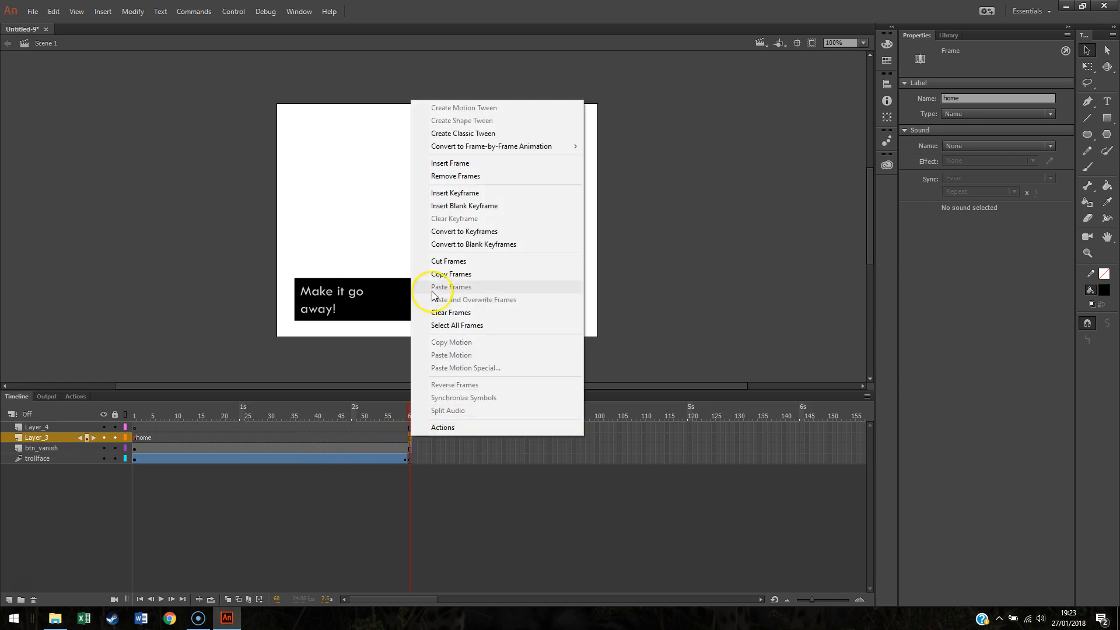
{"action": "left_click", "coordinate": [464, 193]}
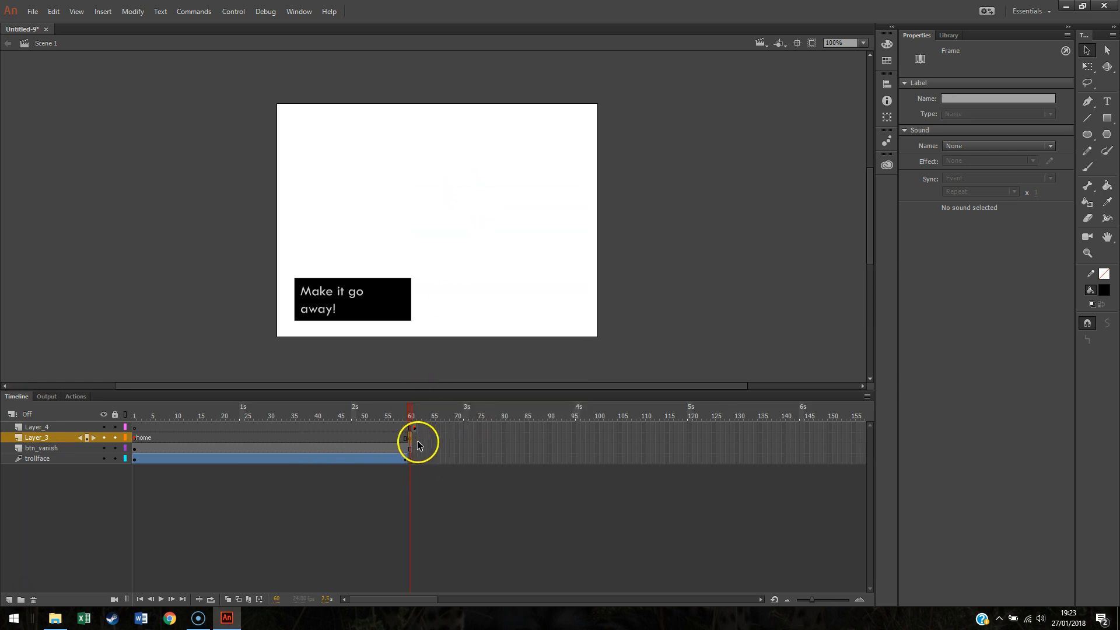
Step: Add the script gotoAndPlay("home"); to the frame 60 keyframe on Layer_3
{"action": "left_click", "coordinate": [78, 398]}
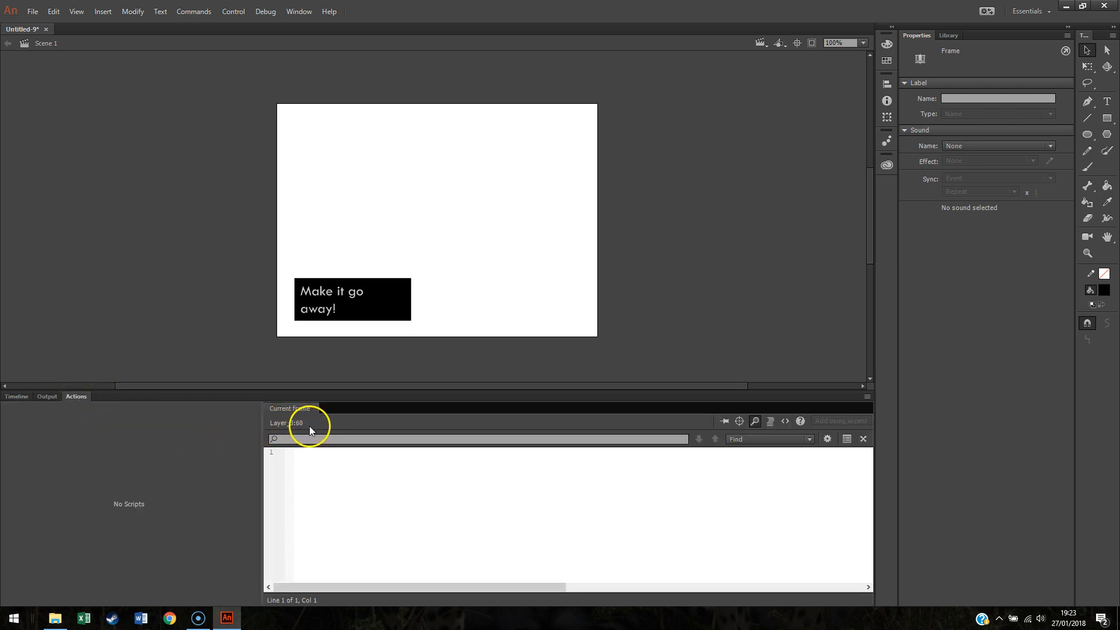
{"action": "left_click", "coordinate": [316, 465]}
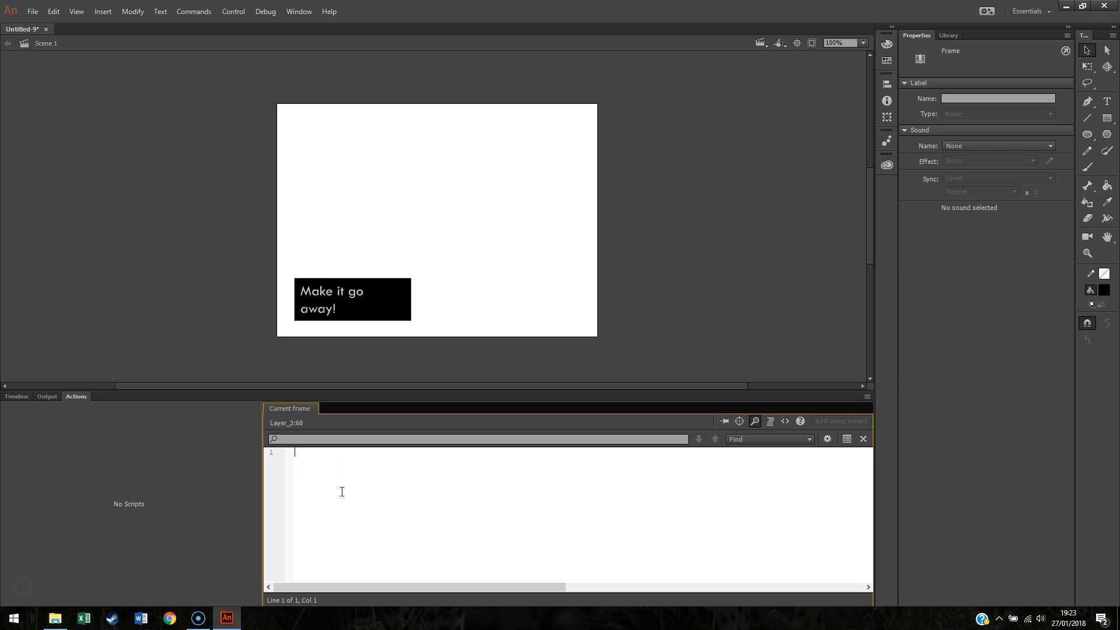
{"action": "type", "text": "goto"}
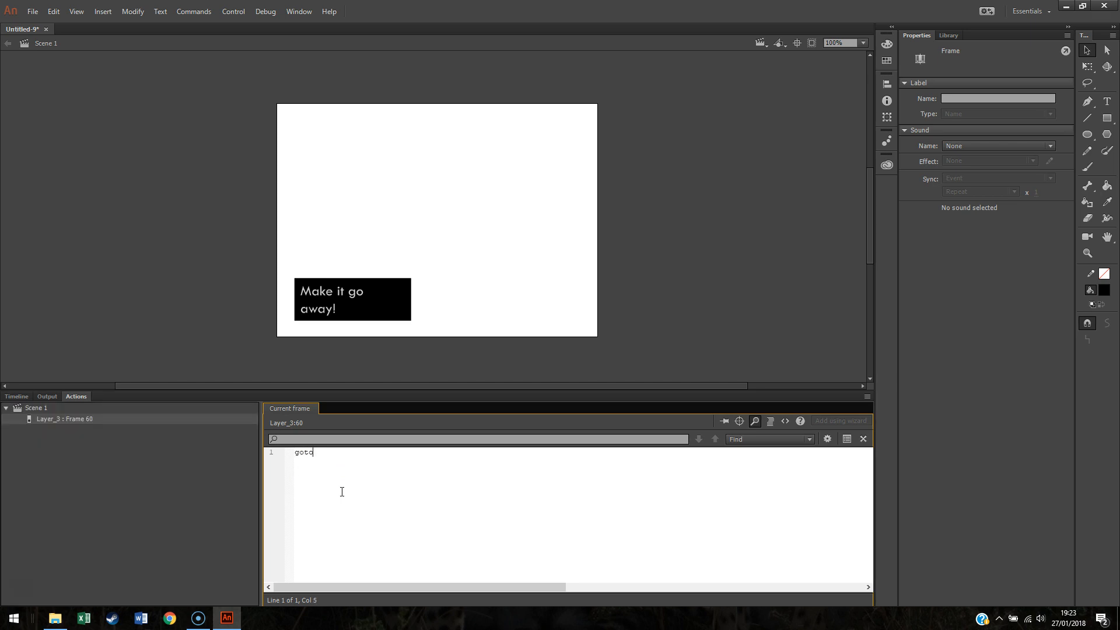
{"action": "type", "text": "AndPlay("}
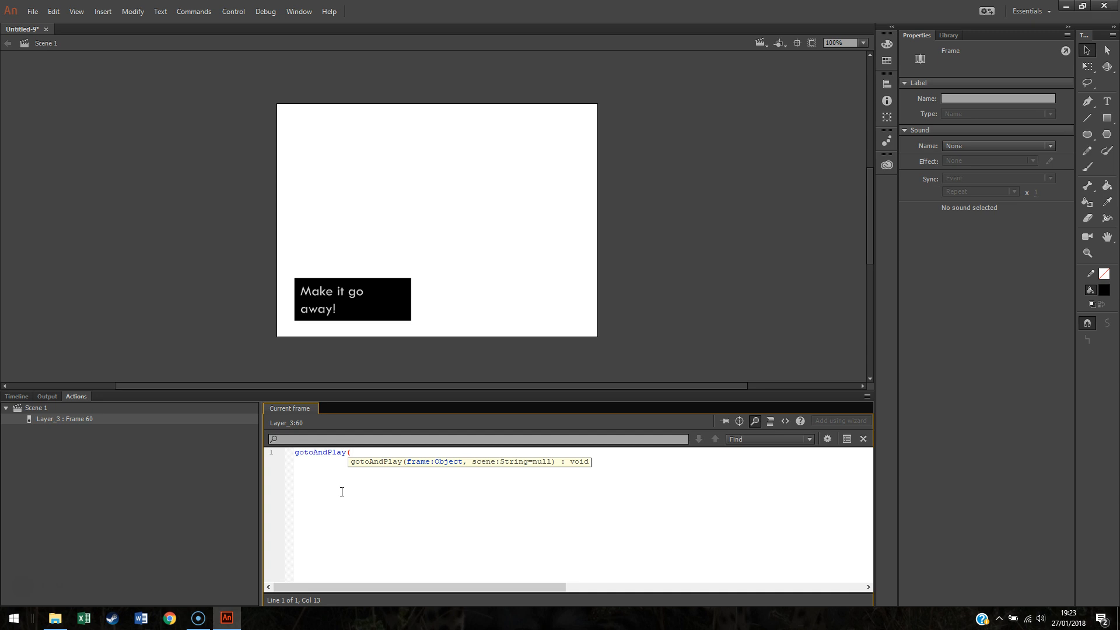
{"action": "type", "text": "\"home\""}
{"action": "type", "text": ")"}
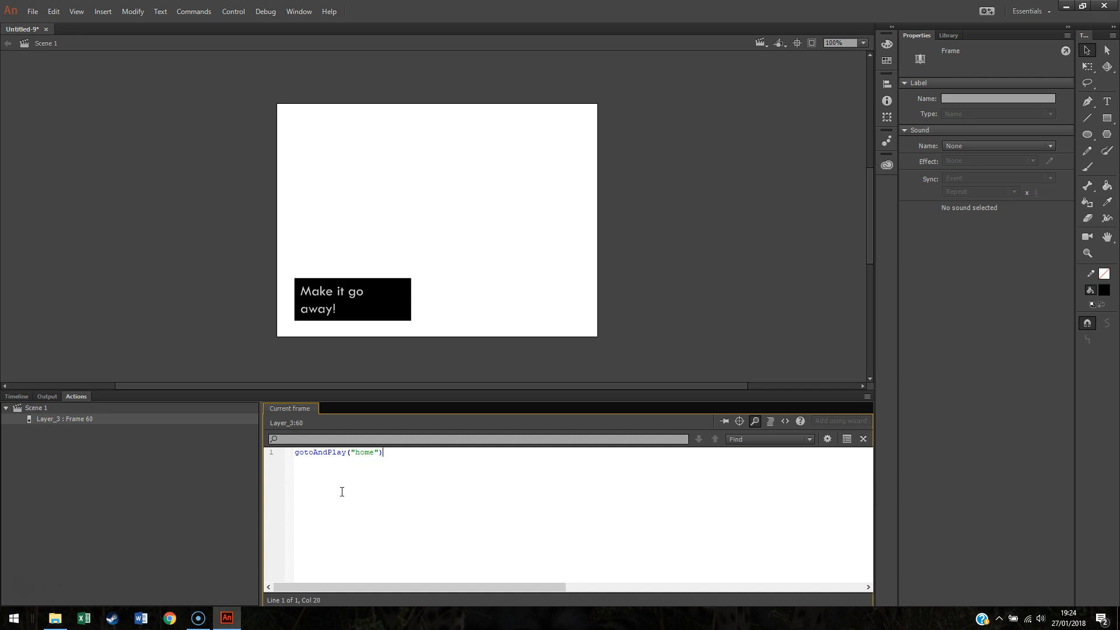
{"action": "type", "text": ";"}
{"action": "left_click", "coordinate": [176, 344]}
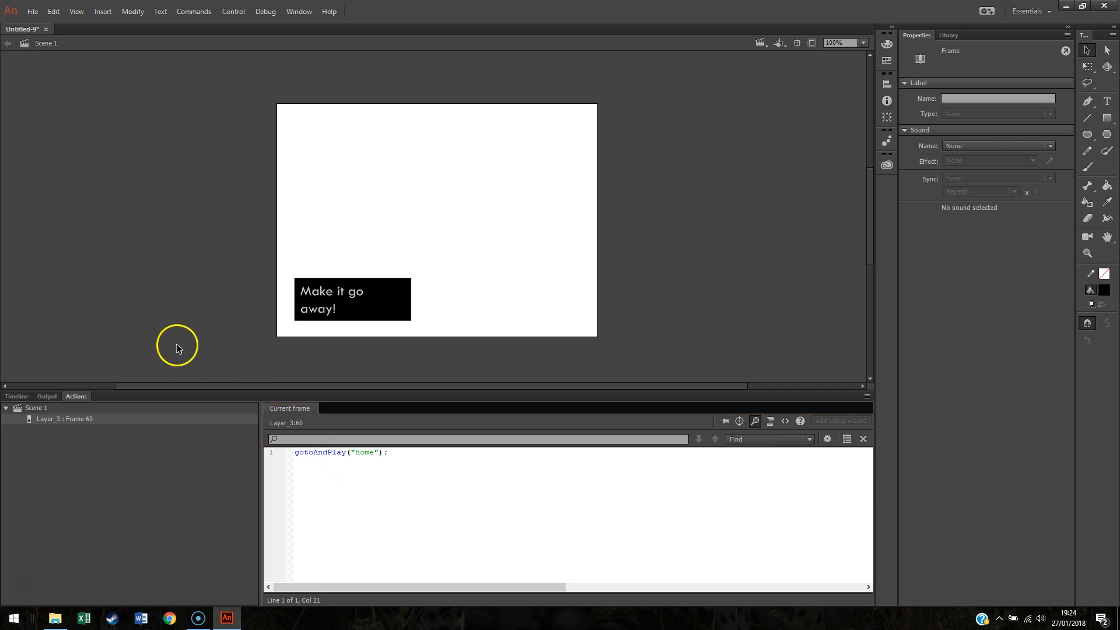
Step: Test the movie to check the looping trollface animation, then close the preview
{"action": "left_click", "coordinate": [276, 12]}
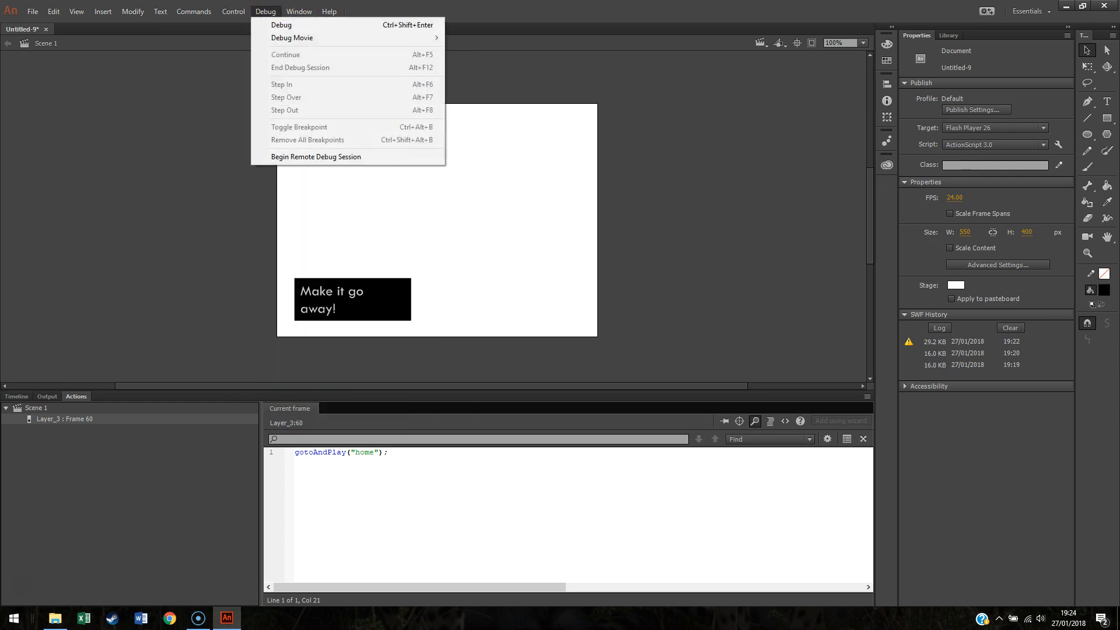
{"action": "mouse_move", "coordinate": [235, 12]}
{"action": "left_click", "coordinate": [250, 120]}
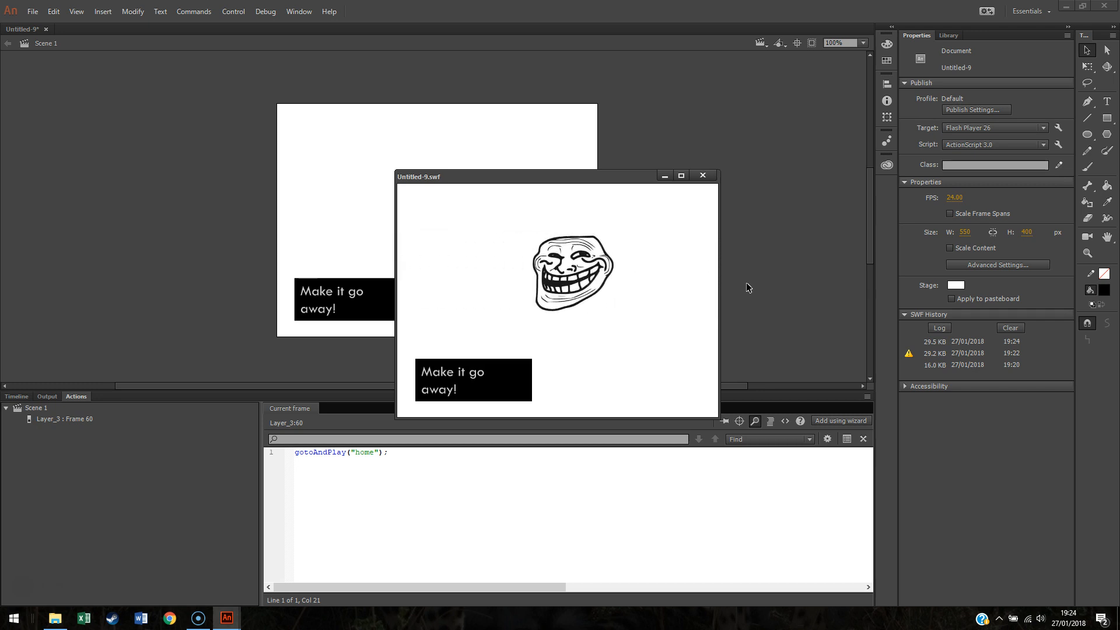
{"action": "left_click", "coordinate": [742, 279]}
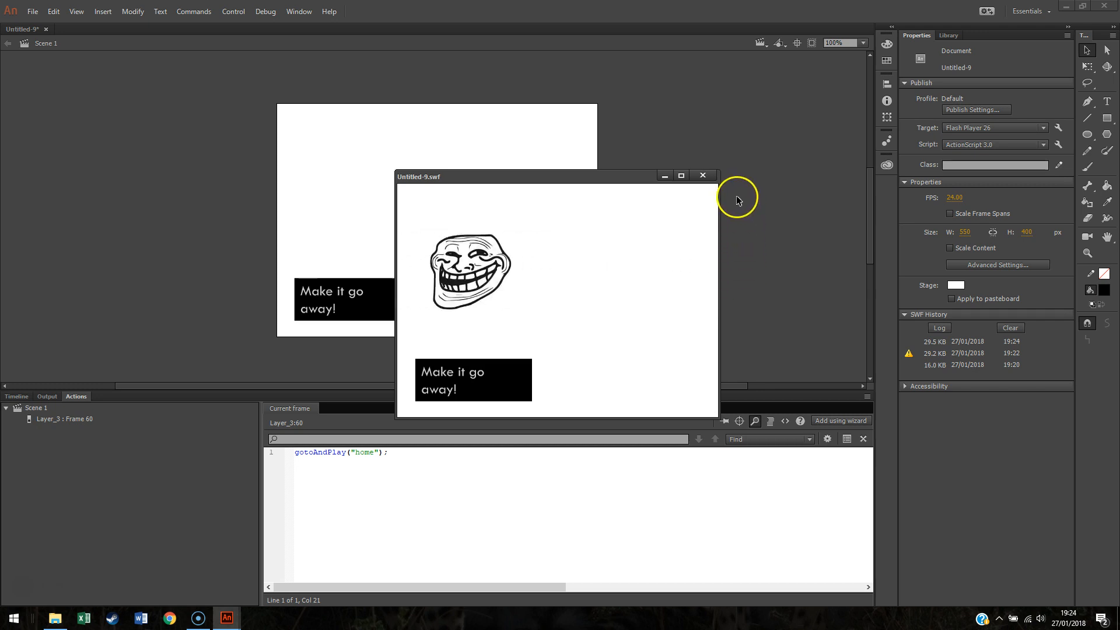
{"action": "left_click", "coordinate": [710, 176]}
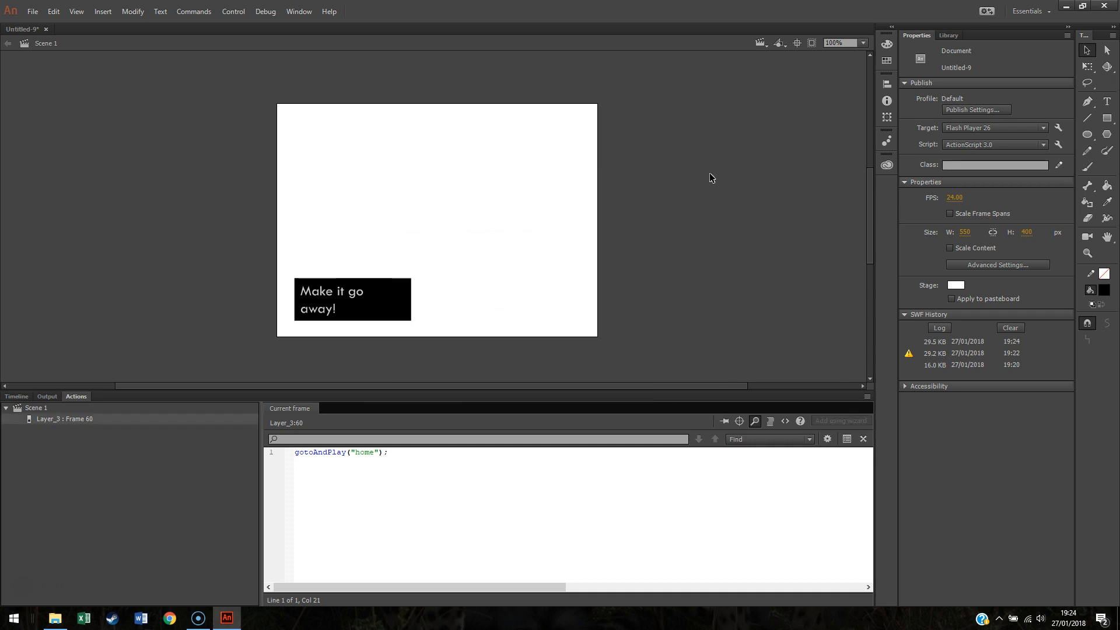
Step: Apply the Click to Go to Frame and Stop code snippet to the "Make it go away!" button
{"action": "left_click", "coordinate": [20, 396]}
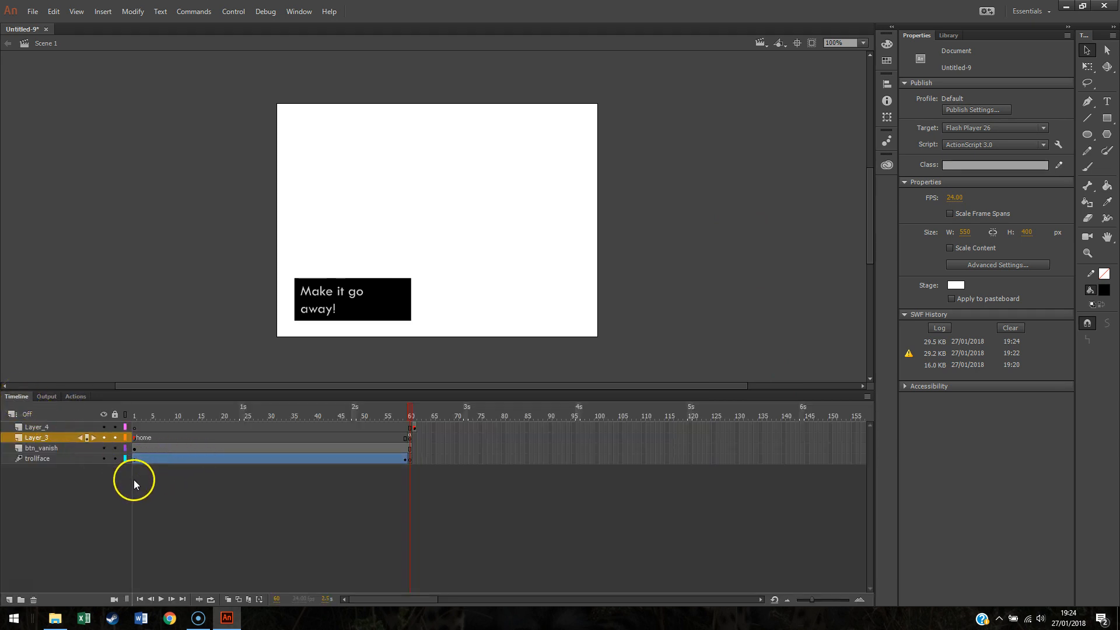
{"action": "left_click", "coordinate": [134, 447]}
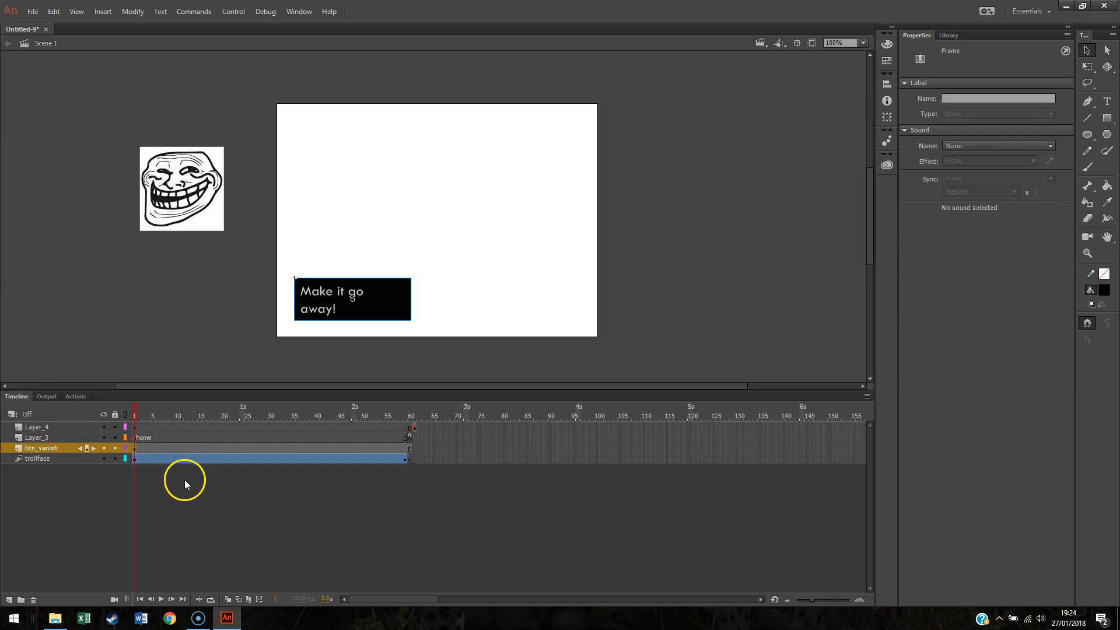
{"action": "left_click", "coordinate": [78, 397]}
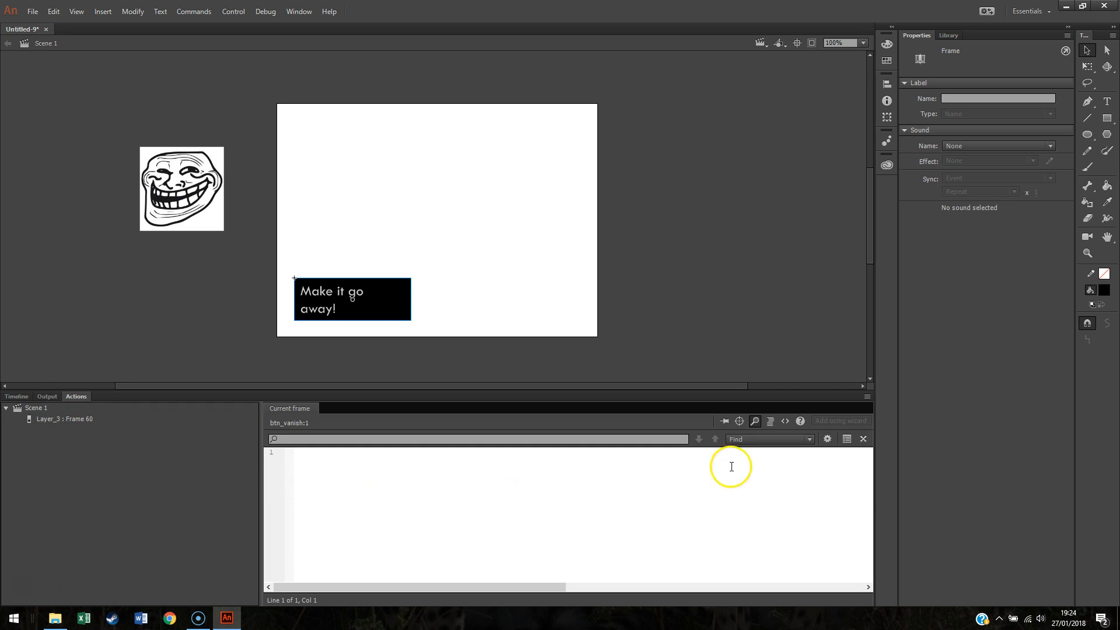
{"action": "left_click", "coordinate": [784, 423]}
{"action": "left_click", "coordinate": [786, 422]}
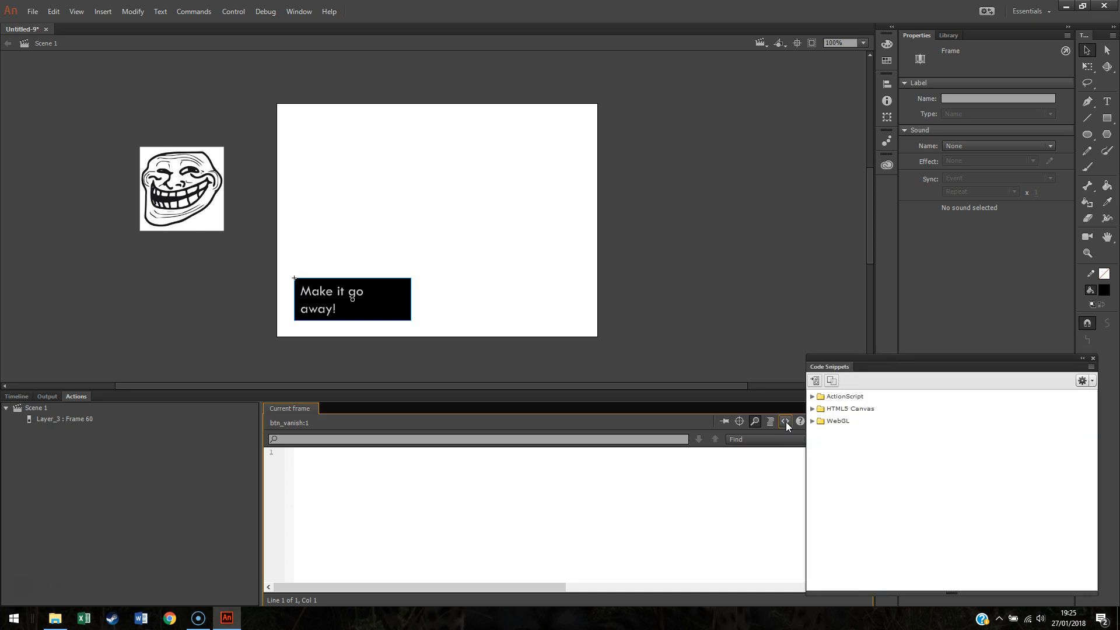
{"action": "left_click", "coordinate": [813, 397]}
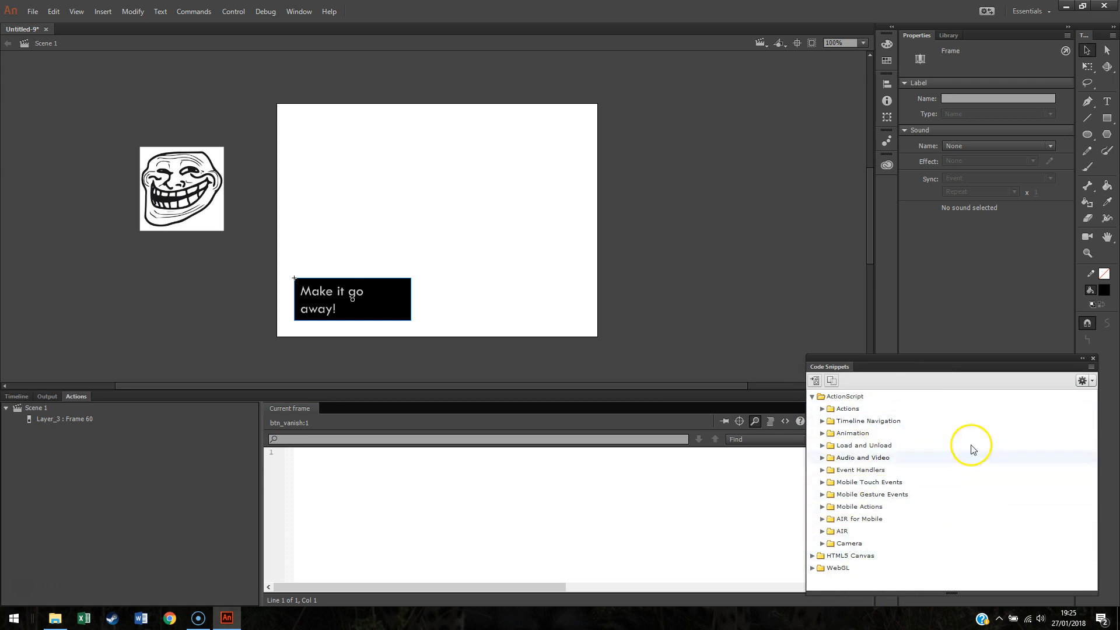
{"action": "left_click", "coordinate": [822, 421]}
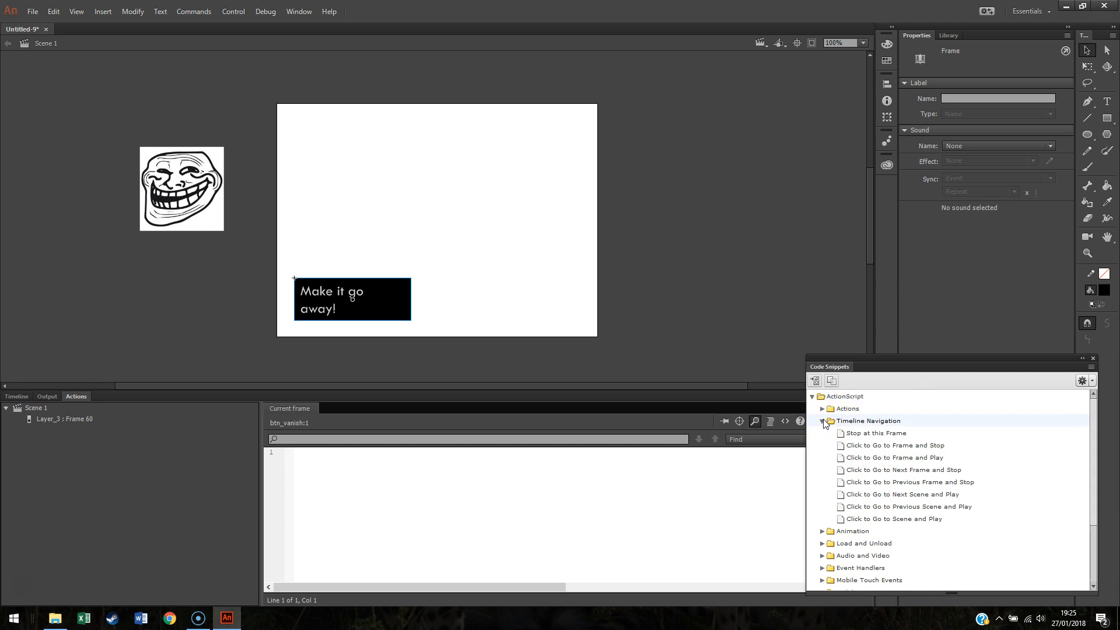
{"action": "left_click", "coordinate": [823, 412]}
{"action": "left_click", "coordinate": [823, 412]}
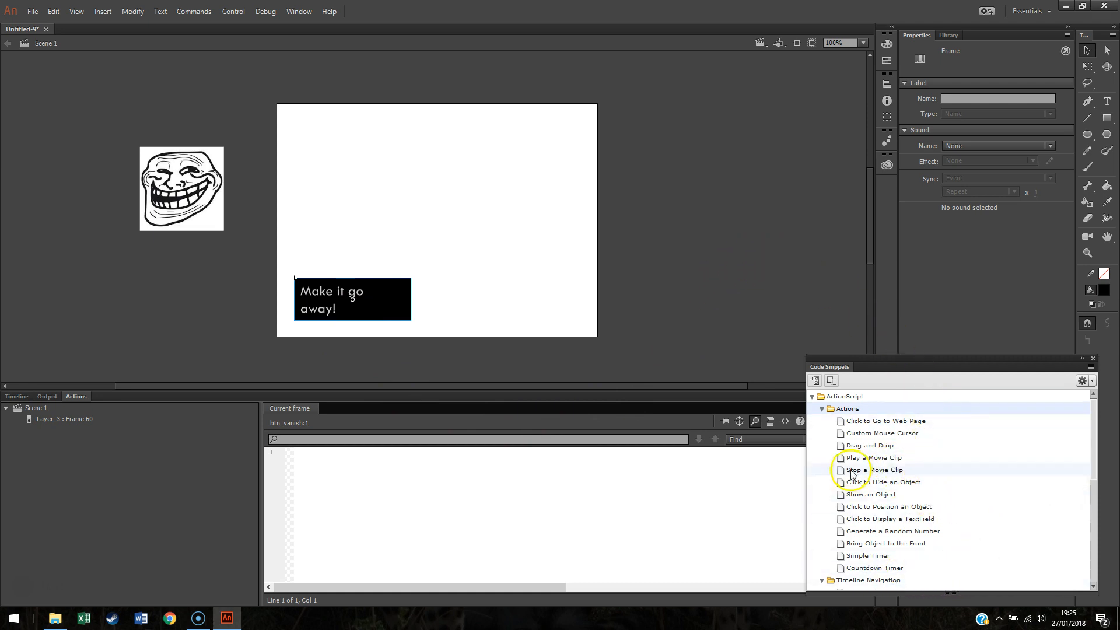
{"action": "left_click", "coordinate": [824, 409]}
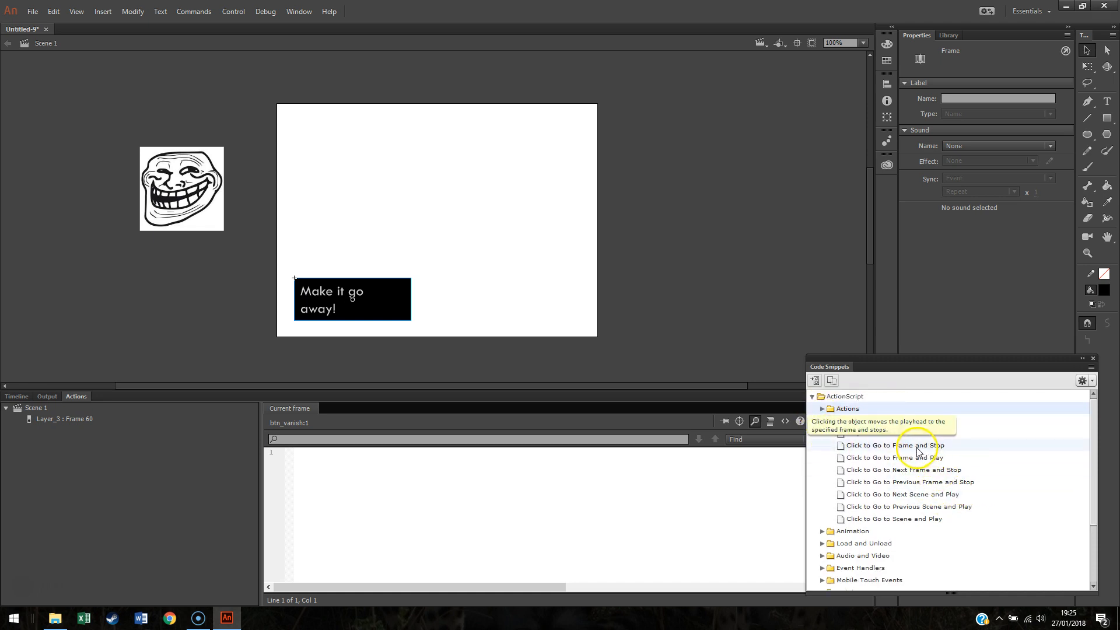
{"action": "double_click", "coordinate": [878, 447]}
Step: Change the snippet's gotoAndStop target to the frame label "vanish"
{"action": "left_click", "coordinate": [505, 536]}
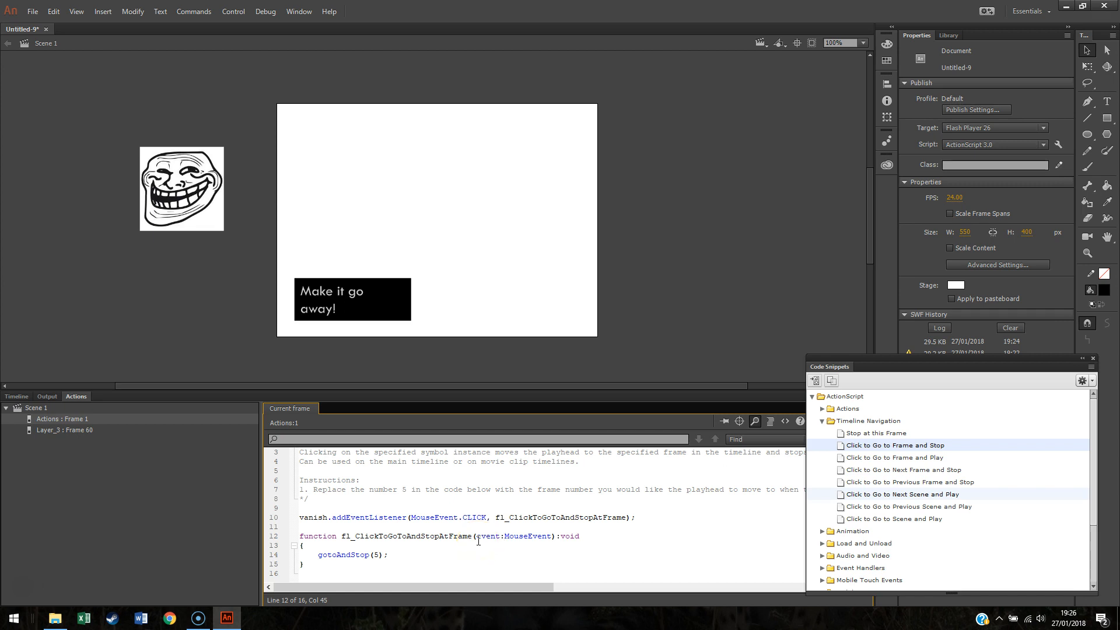
{"action": "left_click", "coordinate": [376, 554]}
{"action": "type", "text": "\"vanish\""}
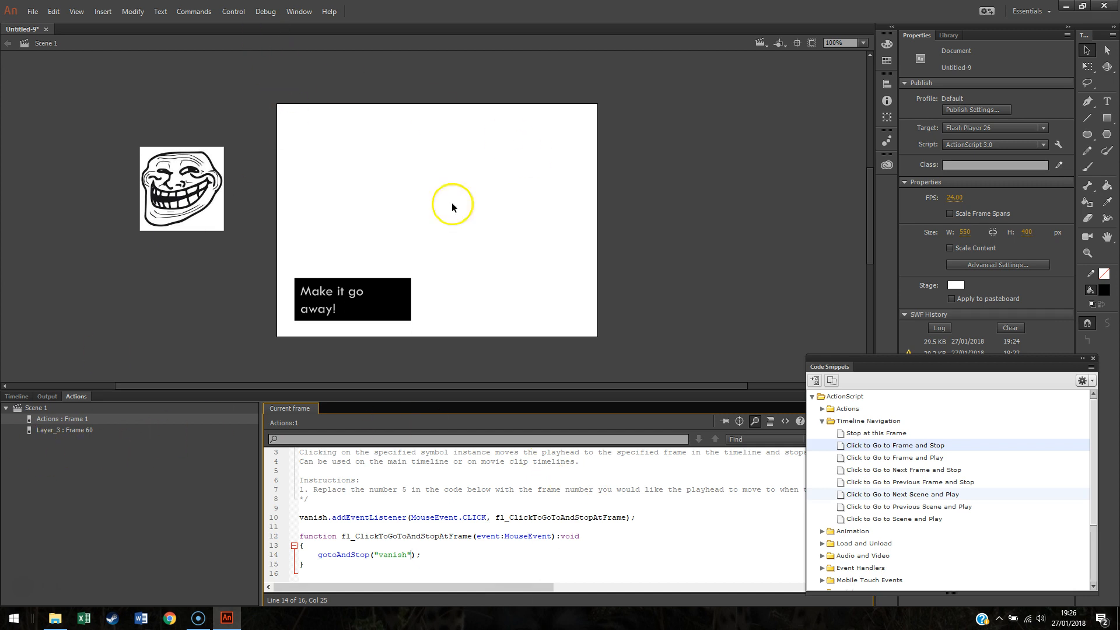
Step: Test the movie and press the "Make it go away!" button in the preview
{"action": "left_click", "coordinate": [16, 396]}
{"action": "left_click", "coordinate": [233, 12]}
{"action": "left_click", "coordinate": [249, 121]}
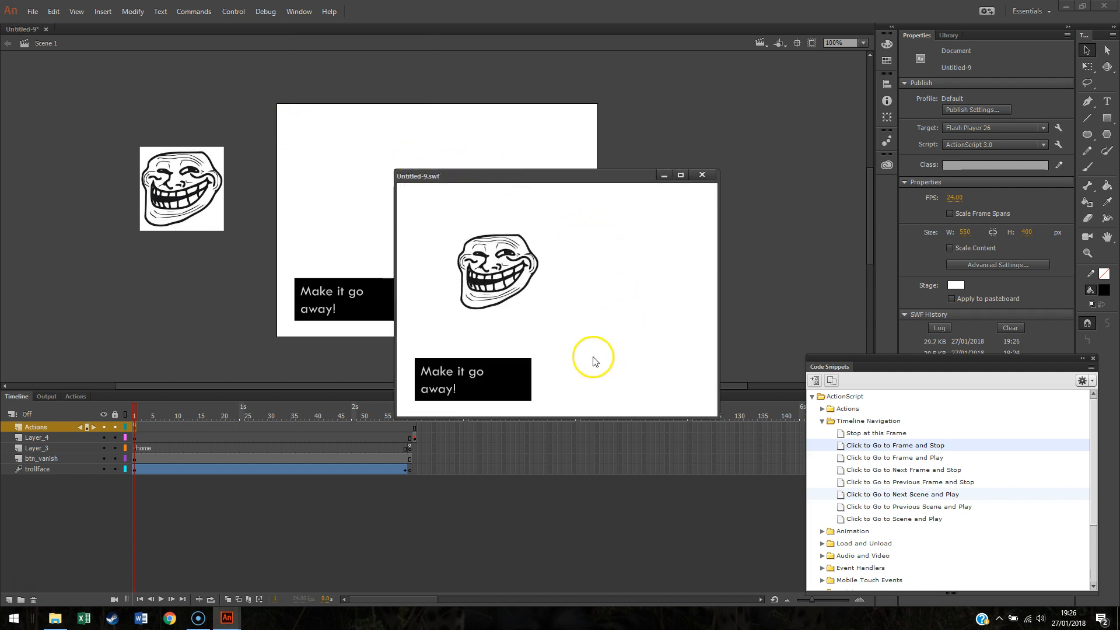
{"action": "left_click", "coordinate": [495, 378]}
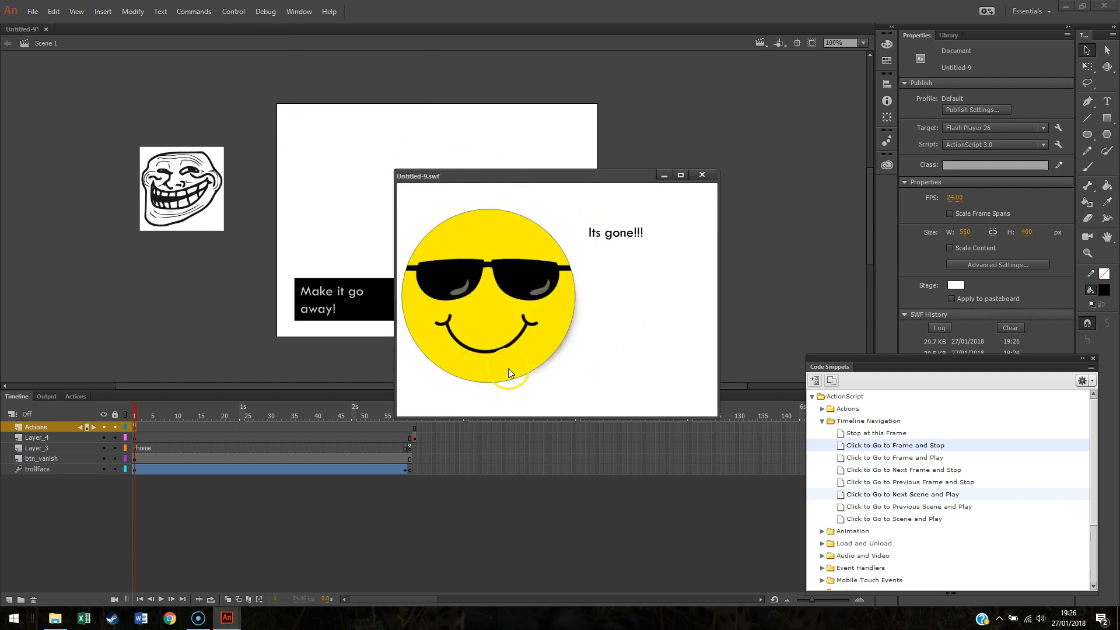